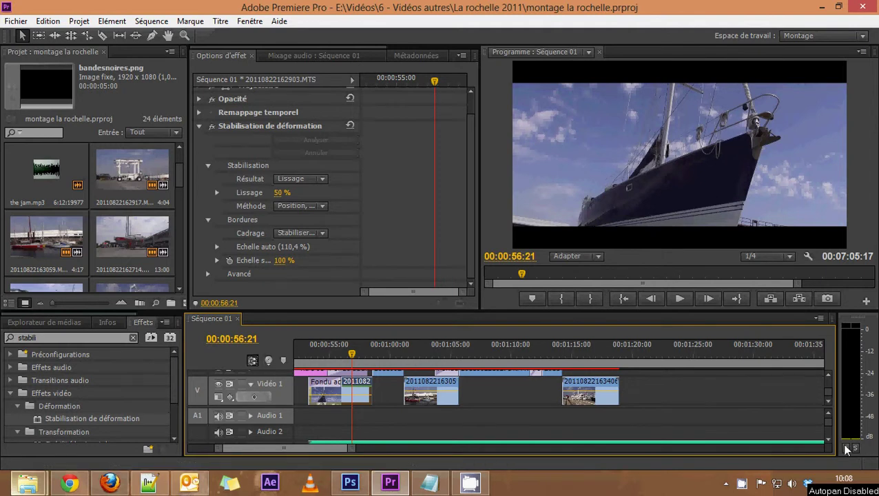
Add new tracks to Sequence 01, with the new audio track placed after Audio 3.
scroll(828, 443, "down", 5)
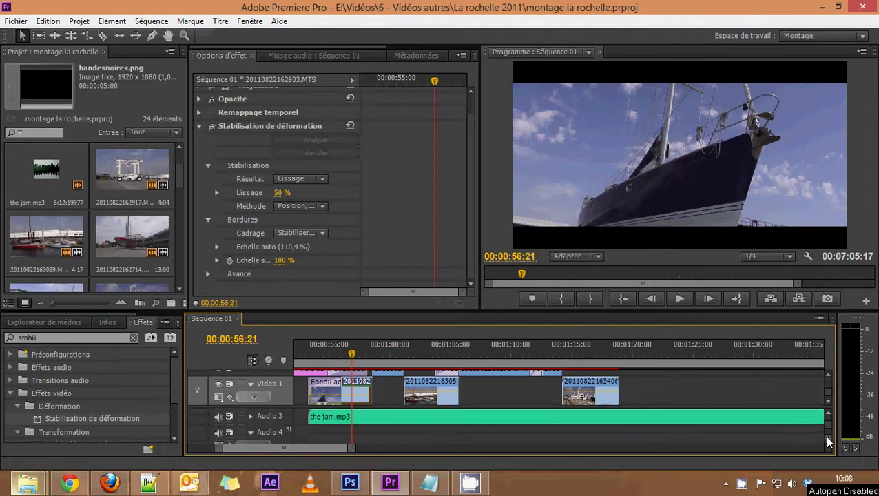
right_click(274, 417)
left_click(327, 353)
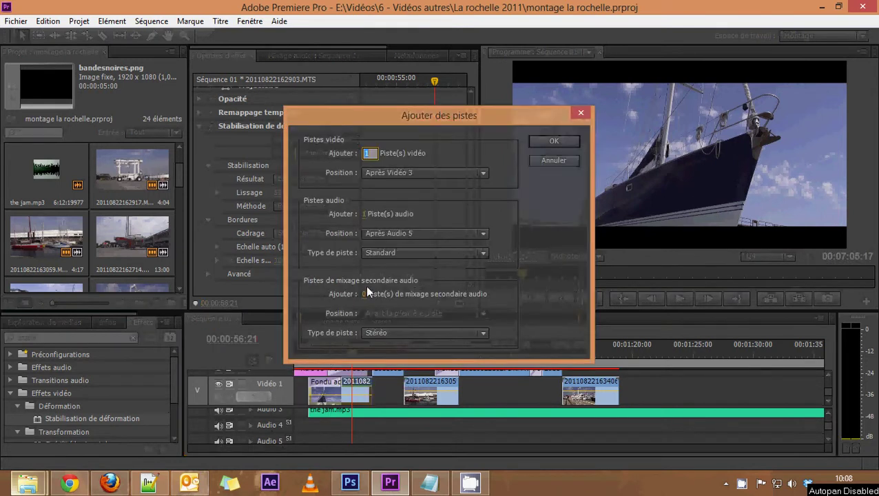
left_click(392, 233)
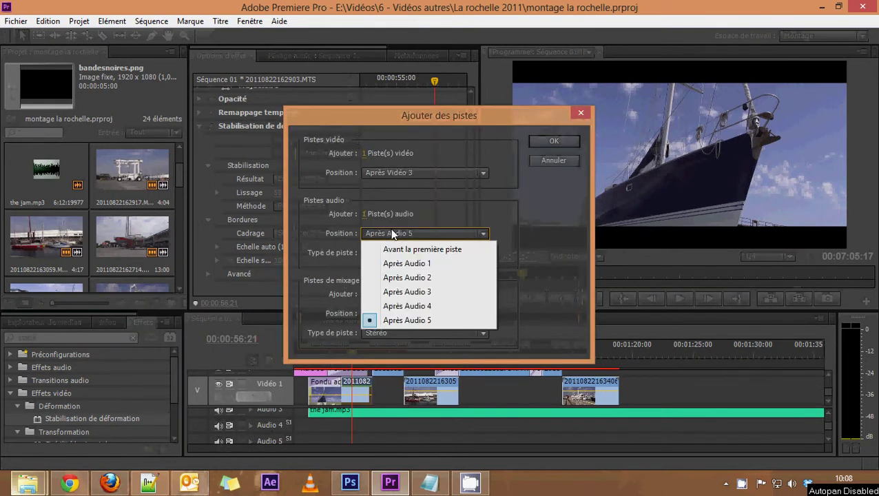
left_click(405, 294)
left_click(535, 141)
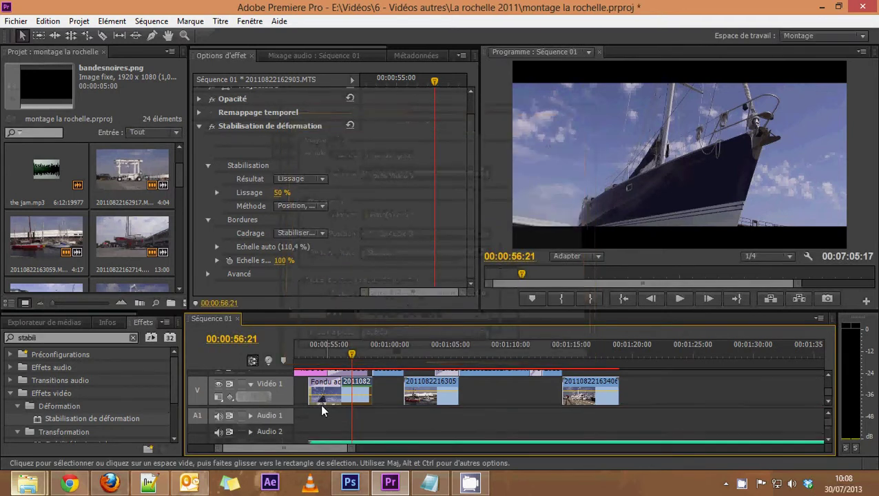
Bring up the La rochelle 2011 folder in File Explorer and widen Premiere's project bin.
scroll(322, 411, "down", 1)
left_click(828, 439)
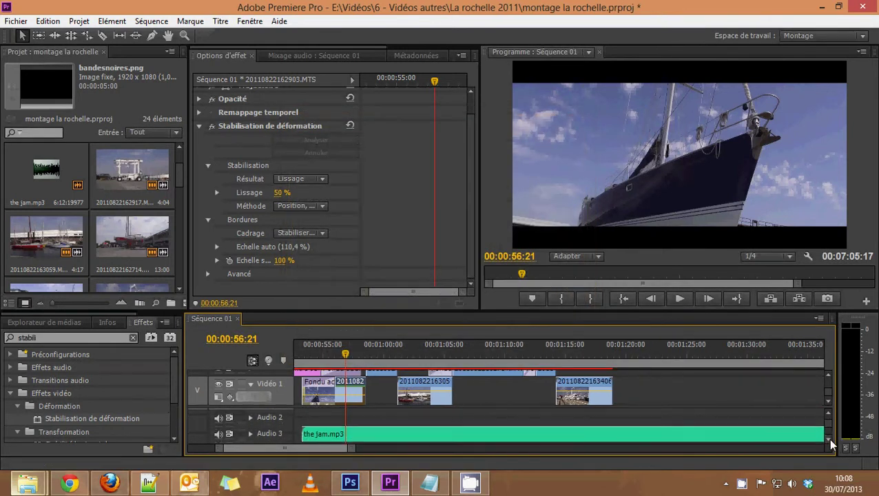
left_click(828, 438)
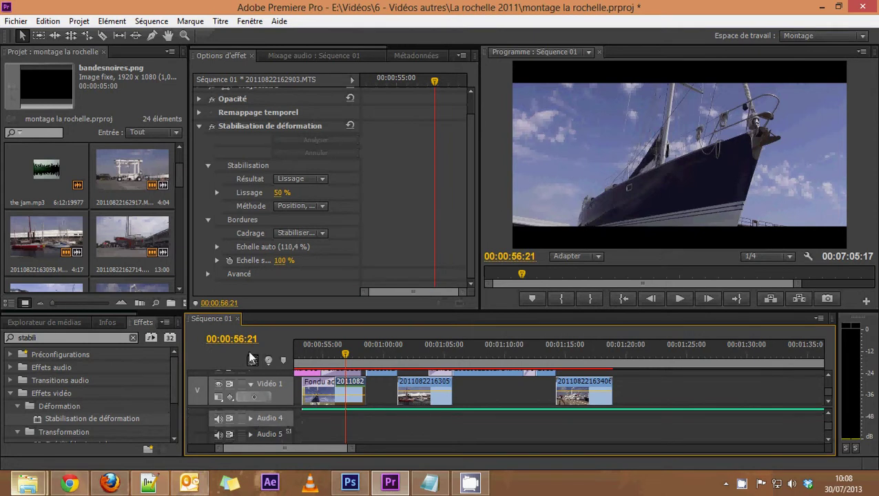
left_click_drag(188, 241, 312, 239)
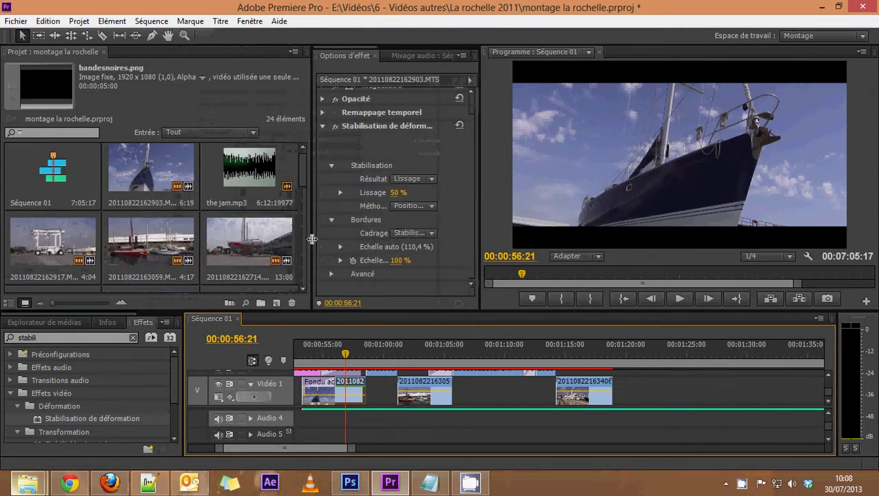
Drag larochelle.wav from the La rochelle 2011 Explorer window into the Premiere project bin.
mouse_move(28, 482)
left_click(233, 414)
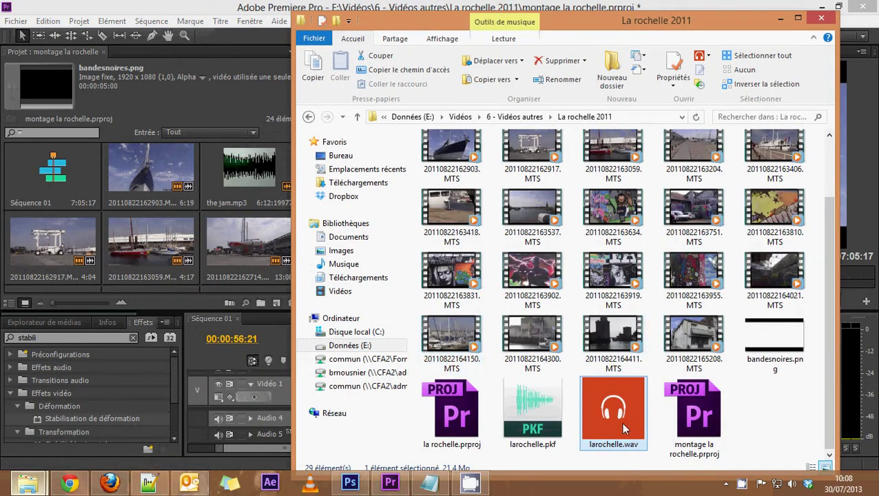
left_click_drag(634, 440, 200, 254)
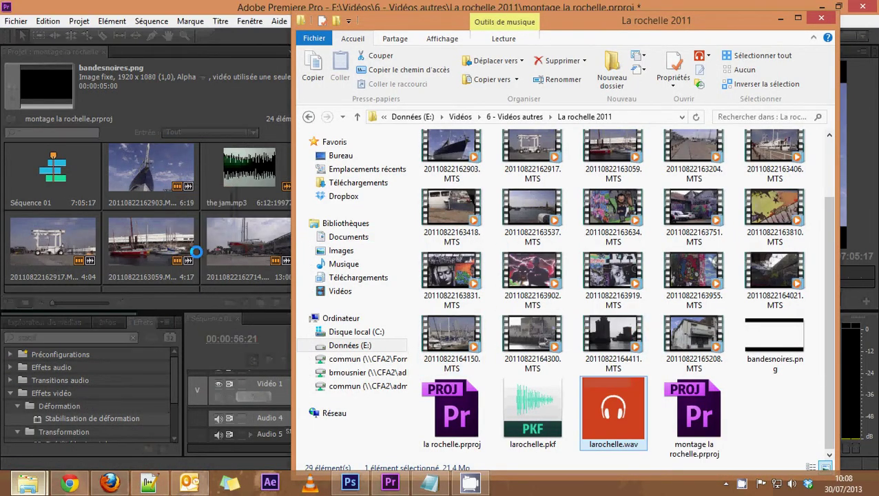
left_click(239, 253)
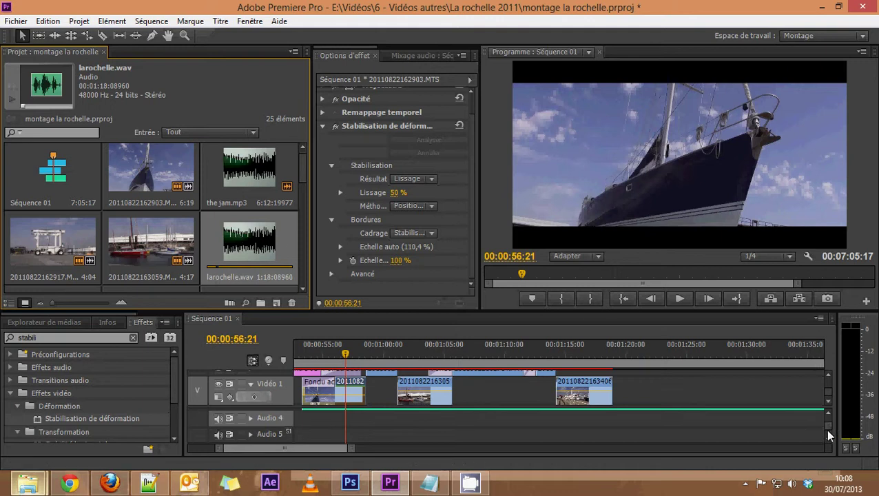
Place larochelle.wav on Audio 4 just before the one-minute mark, then play it back.
scroll(827, 428, "up", 2)
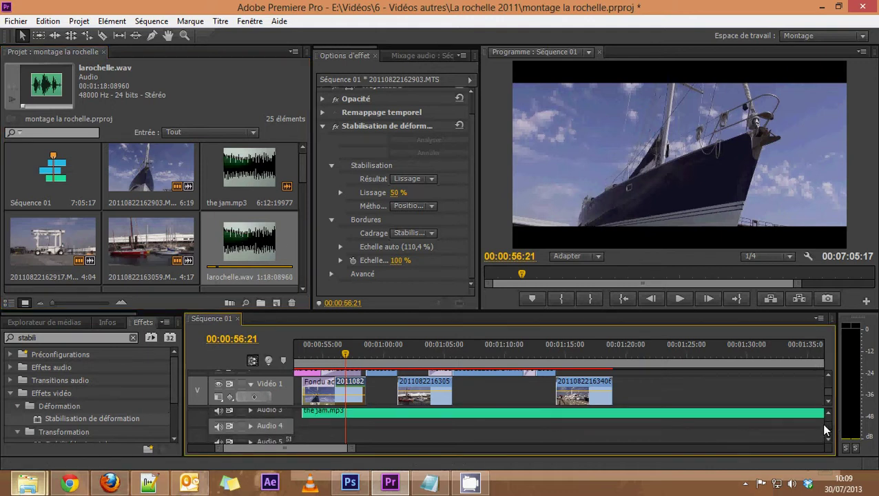
left_click_drag(243, 245, 342, 432)
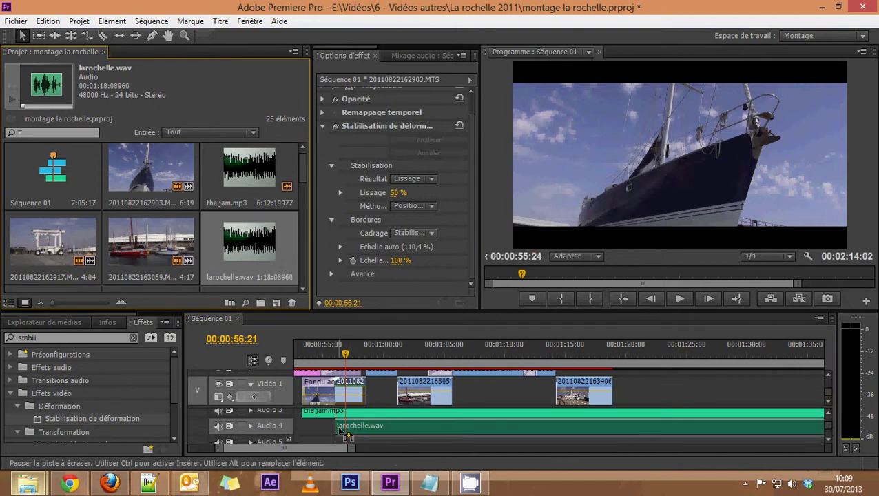
left_click_drag(340, 430, 340, 430)
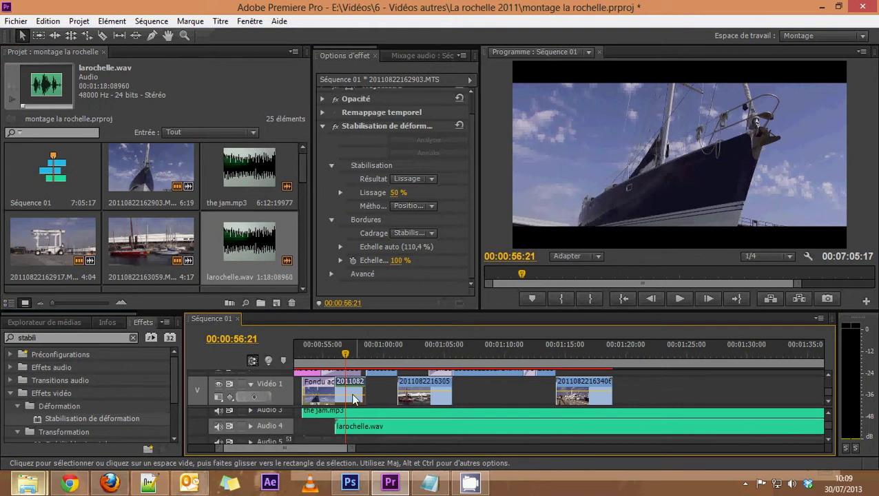
left_click(343, 356)
left_click_drag(343, 356, 337, 356)
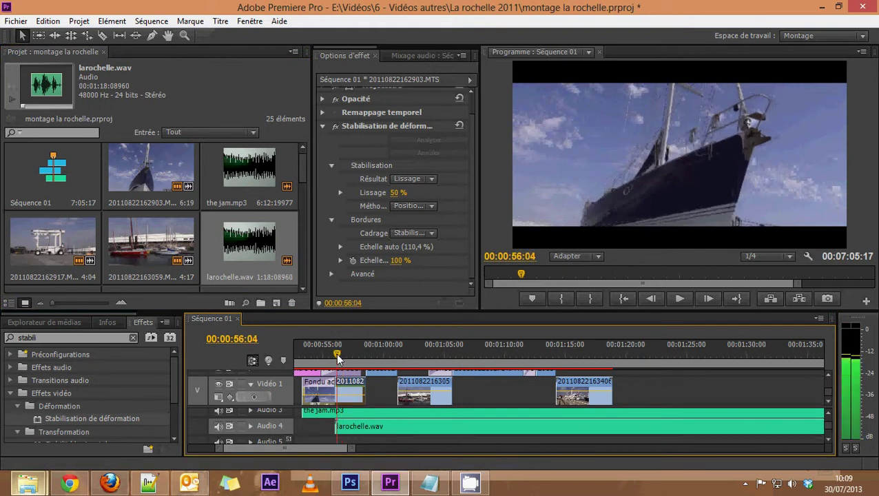
key("space")
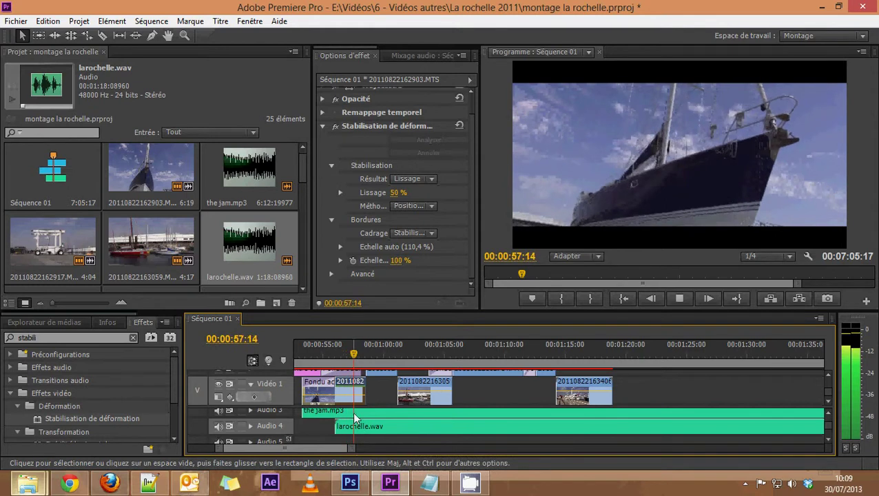
key("space")
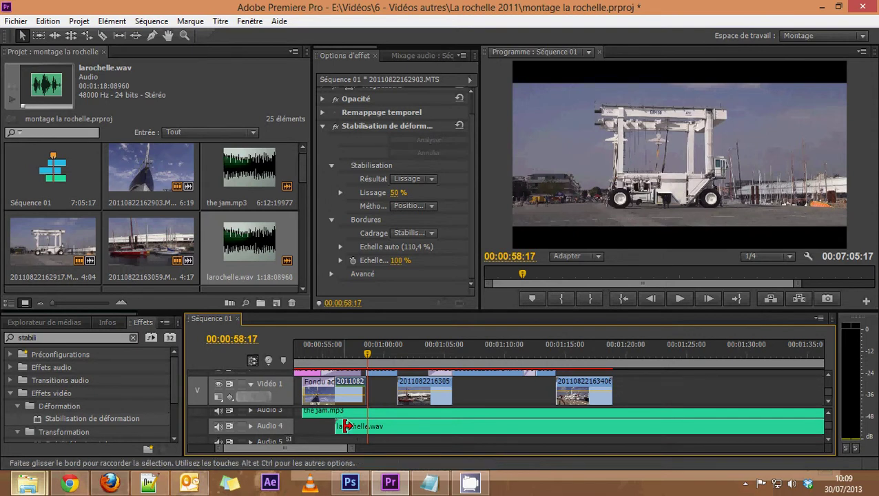
Trim larochelle.wav's start to 00:00:57:09 where the speech begins, then enlarge the timeline.
left_click_drag(350, 353, 338, 353)
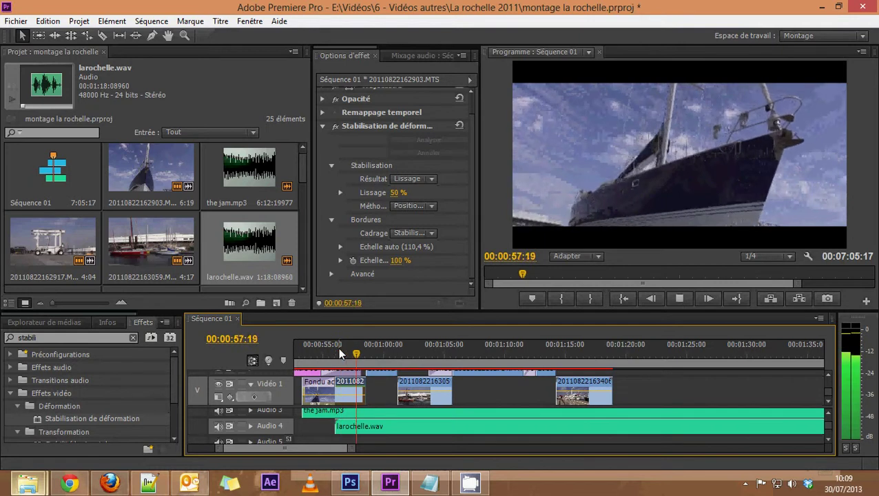
key("space")
left_click(352, 353)
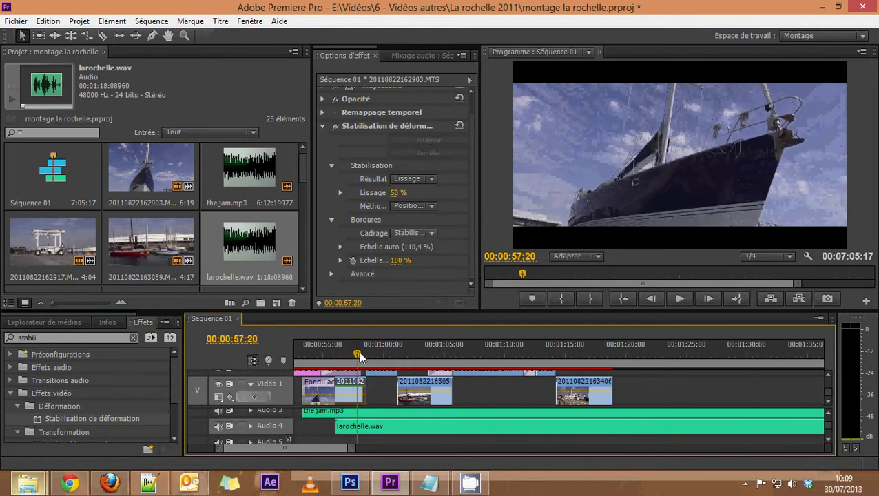
left_click(250, 426)
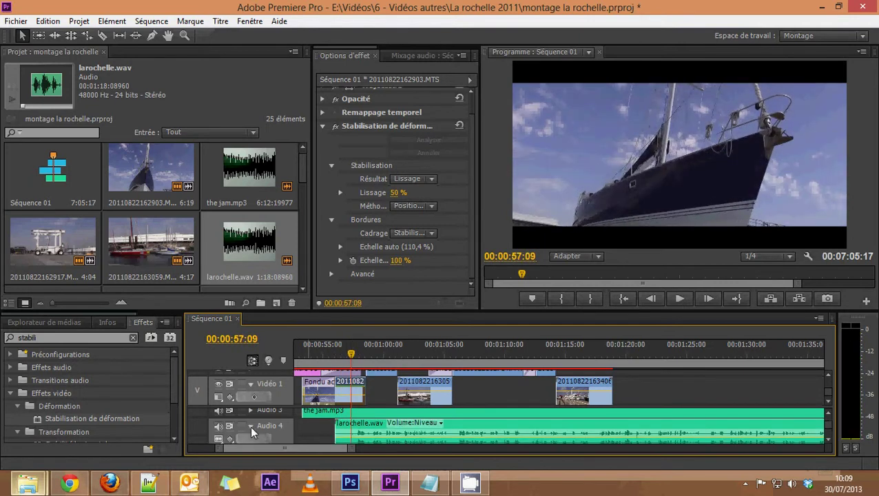
scroll(792, 438, "down", 1)
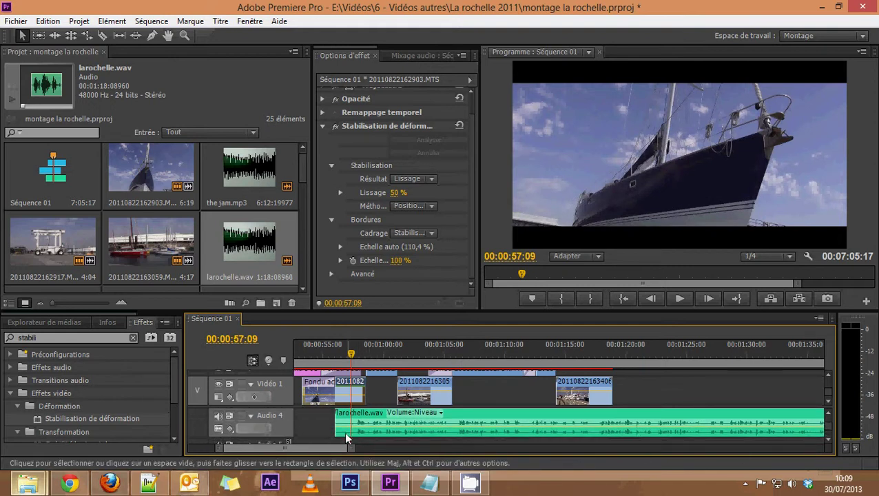
left_click_drag(337, 432, 354, 431)
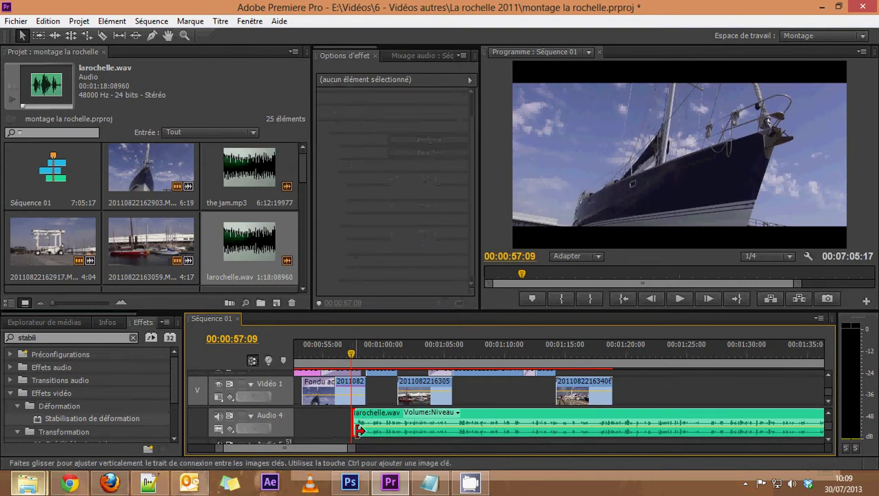
left_click_drag(353, 452, 298, 452)
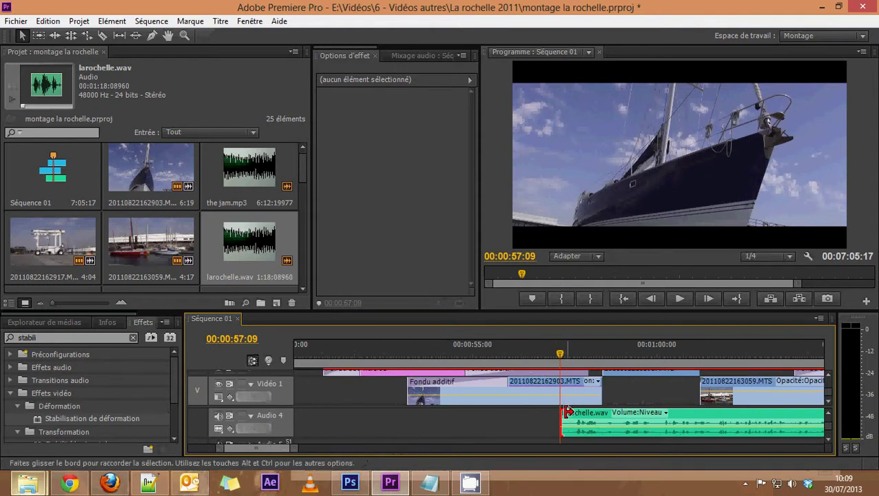
left_click_drag(438, 258, 438, 178)
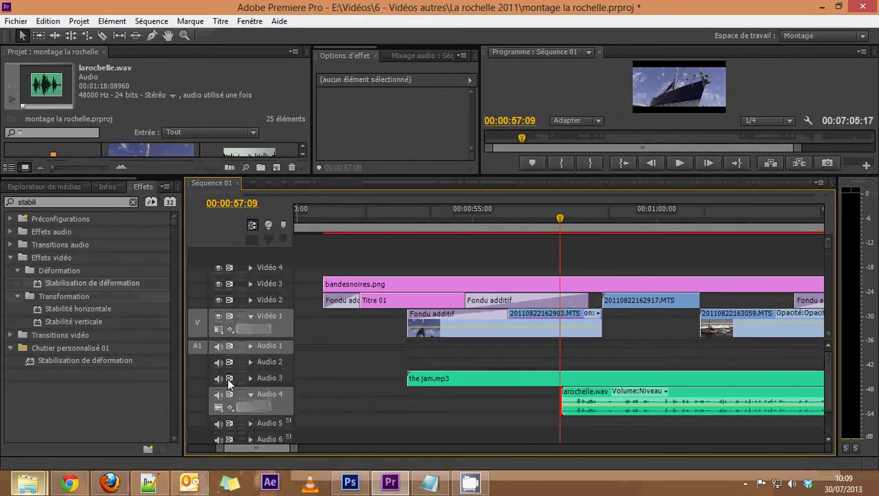
Expand Audio 3, preview the narration start, and select larochelle.wav at 00:00:57:10.
left_click(250, 376)
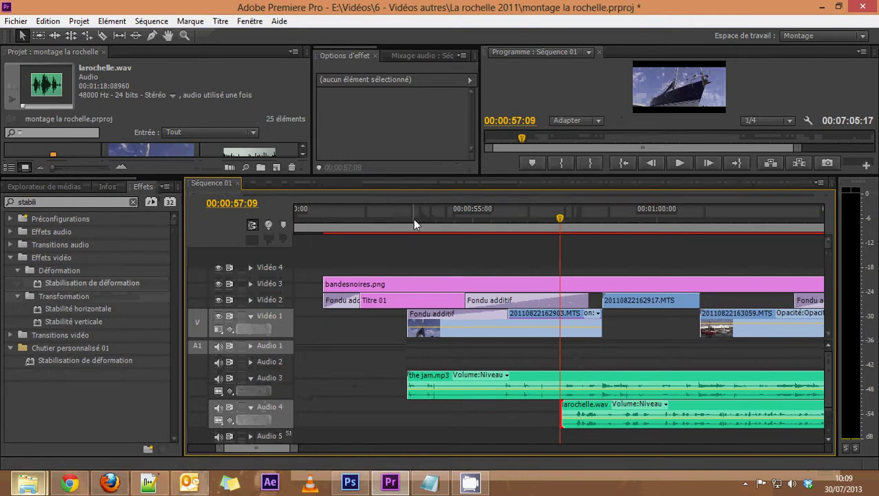
left_click_drag(413, 219, 560, 226)
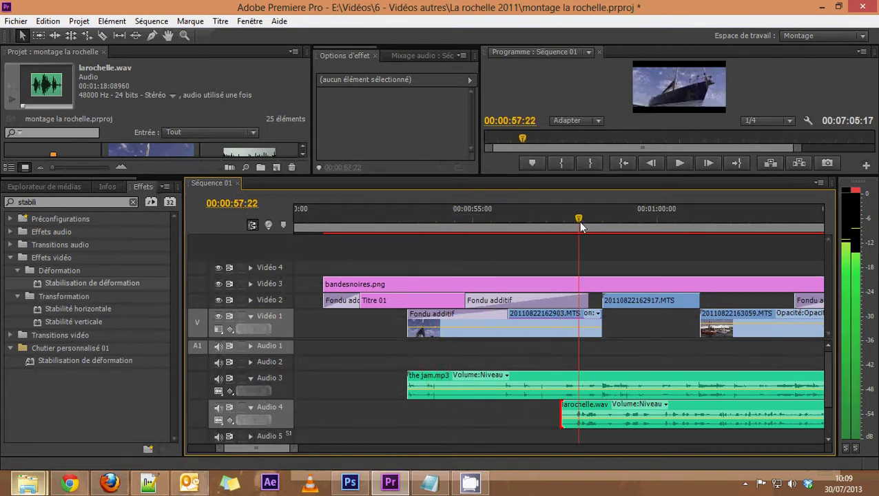
key("space")
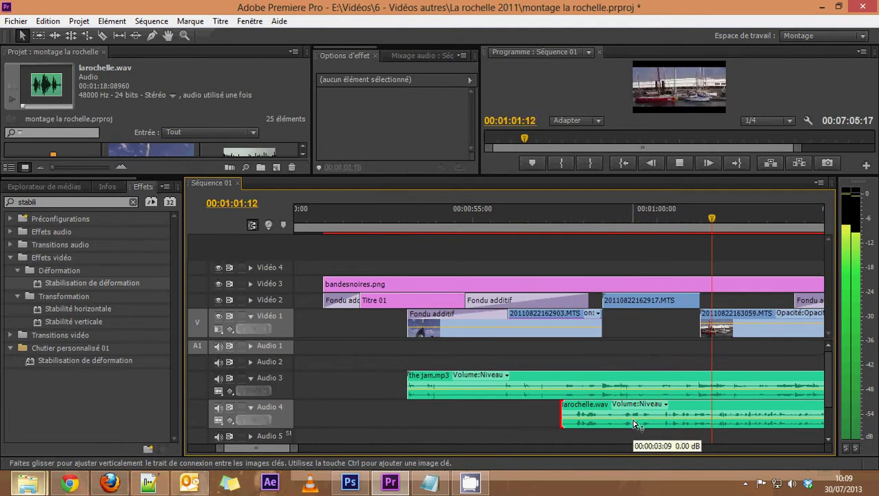
key("space")
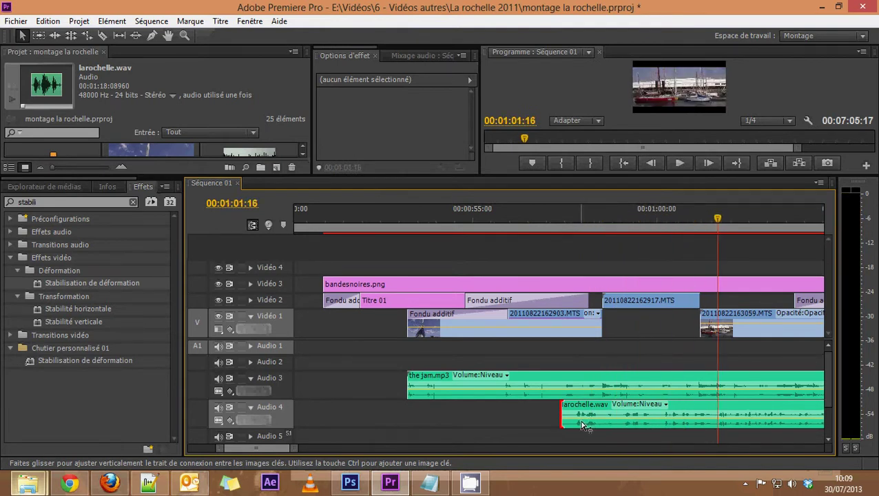
left_click(562, 208)
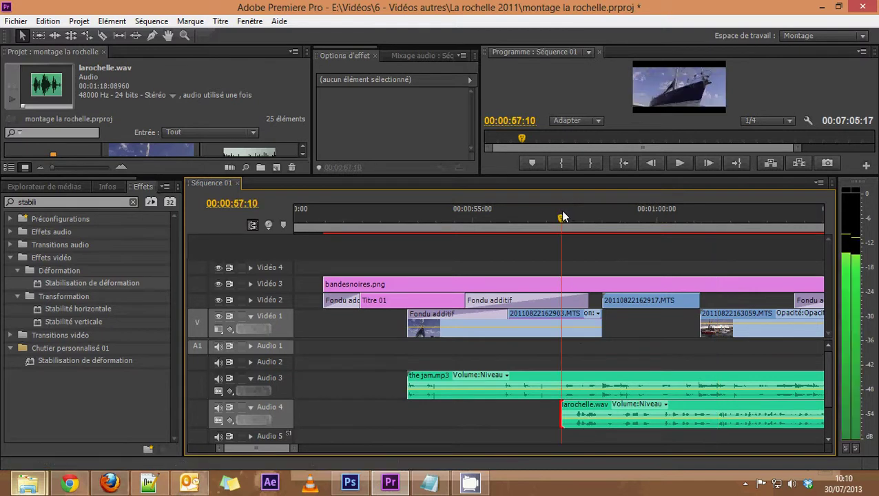
left_click(599, 409)
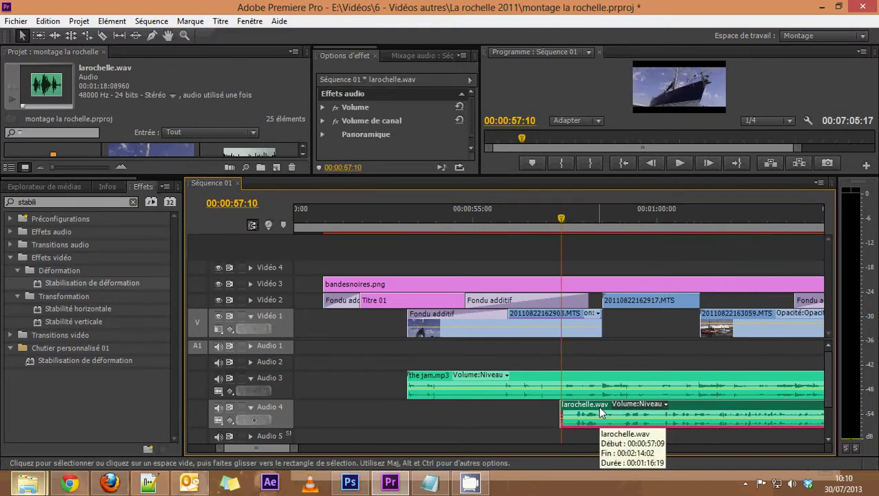
Drop the Gain constant crossfade onto the start of larochelle.wav and play it.
left_click(12, 235)
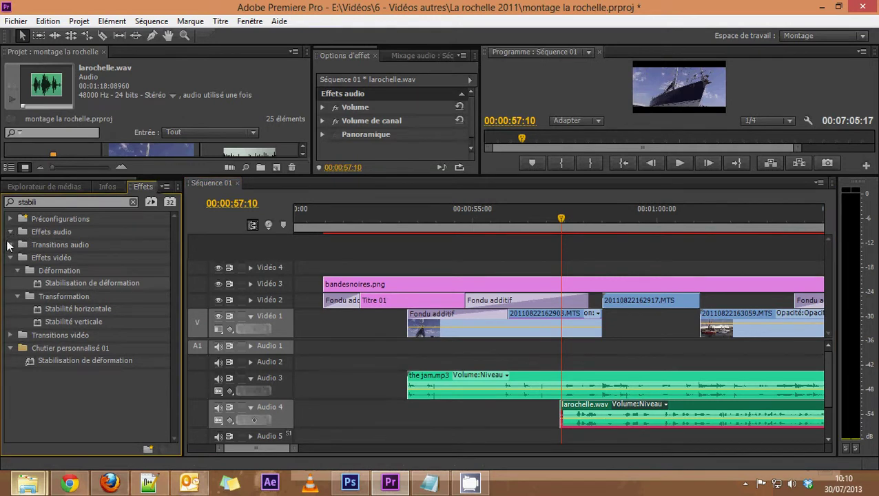
left_click(134, 202)
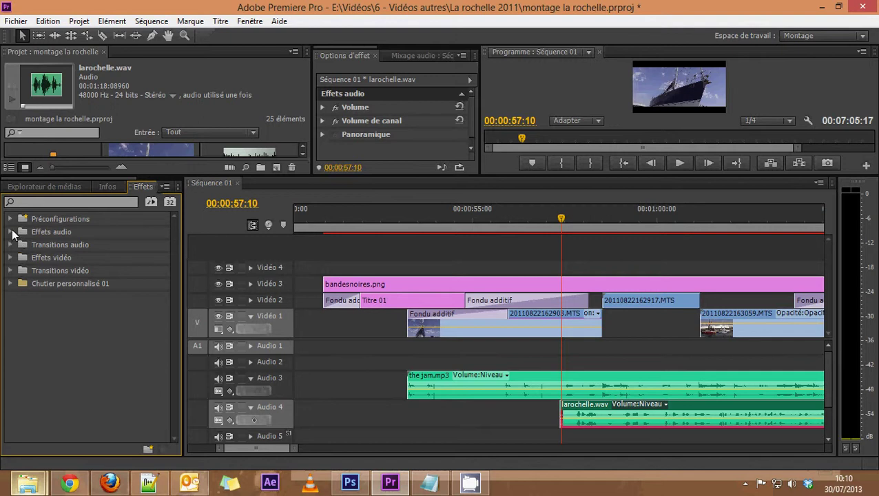
left_click(9, 245)
left_click(18, 257)
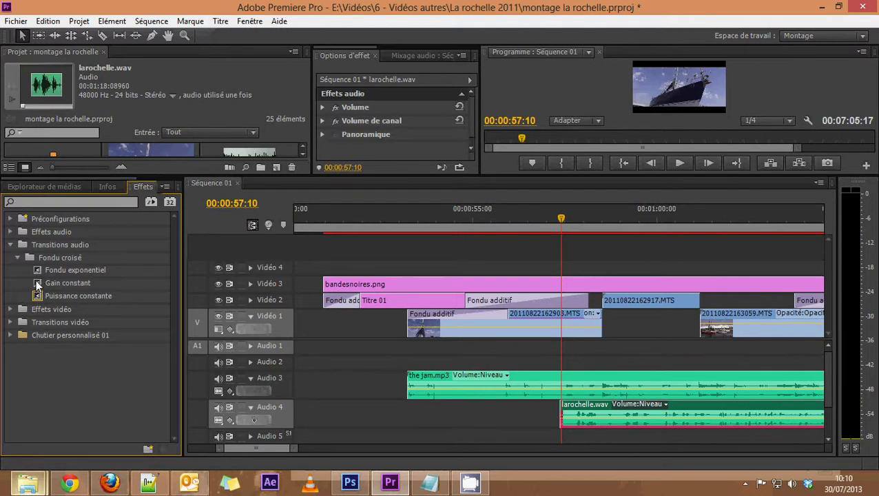
left_click_drag(38, 286, 564, 414)
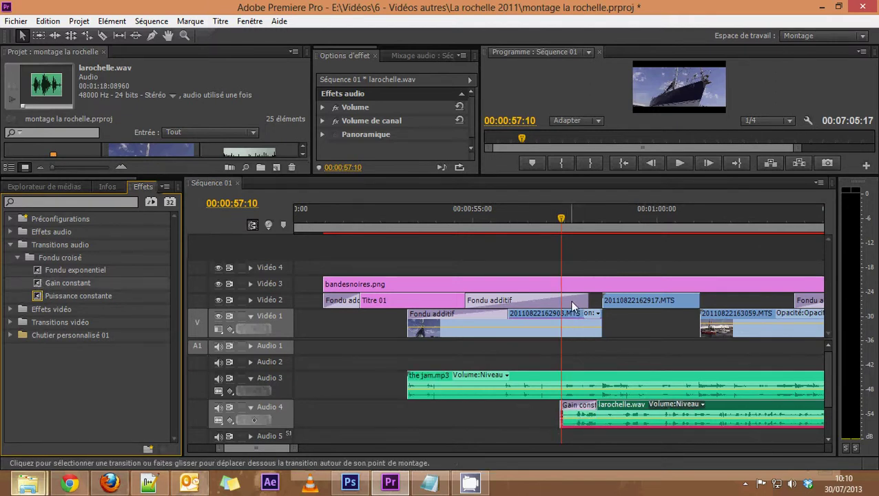
key("space")
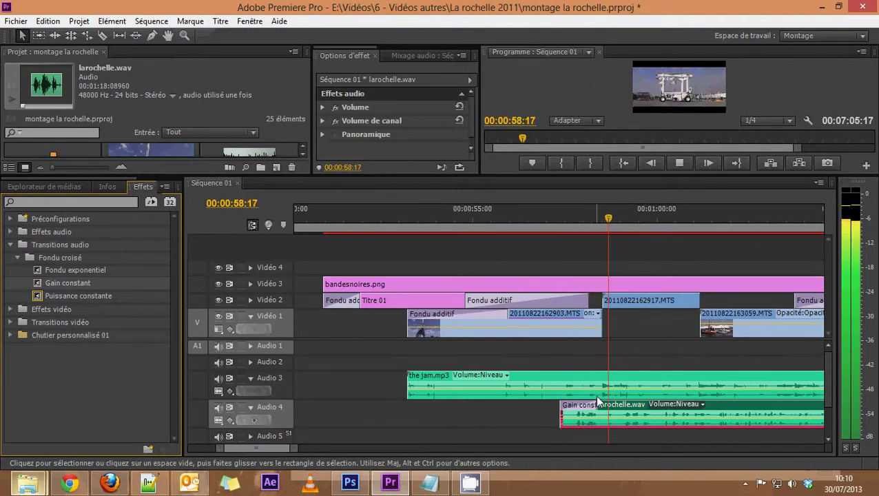
Select the 00:00:00:11 Gain constant fade-in and replay the narration from 00:00:57:02.
key("space")
left_click(577, 405)
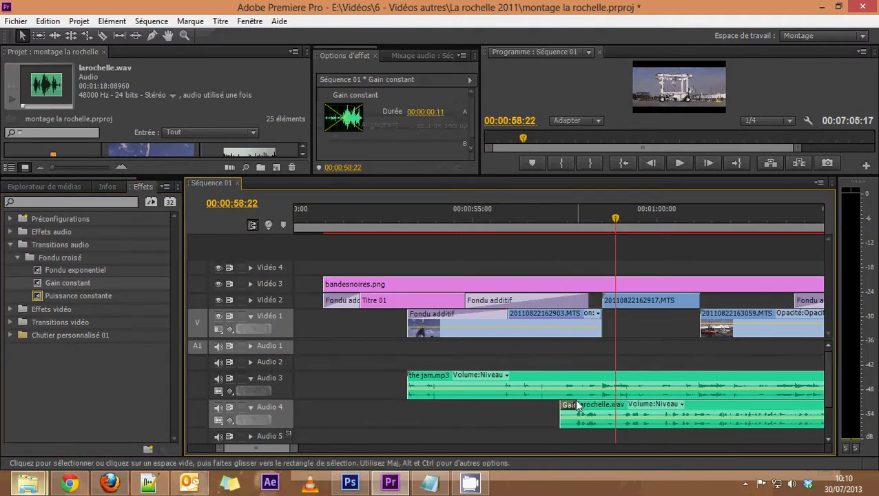
left_click(549, 221)
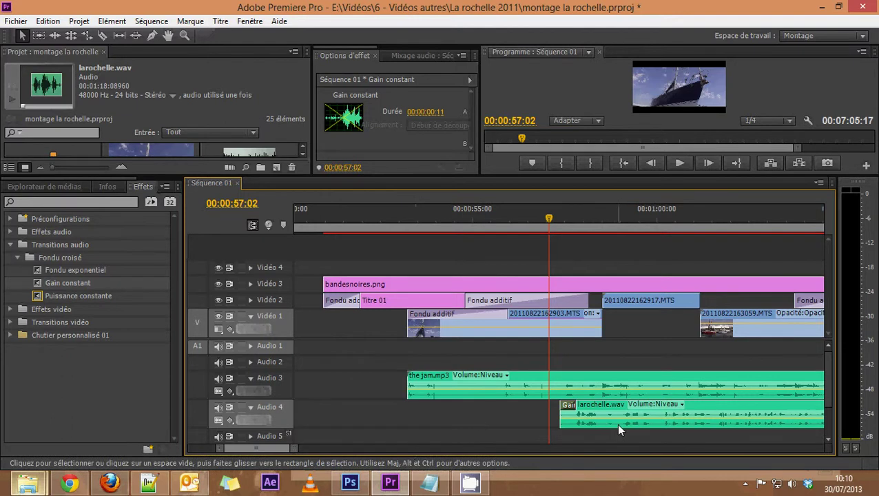
key("space")
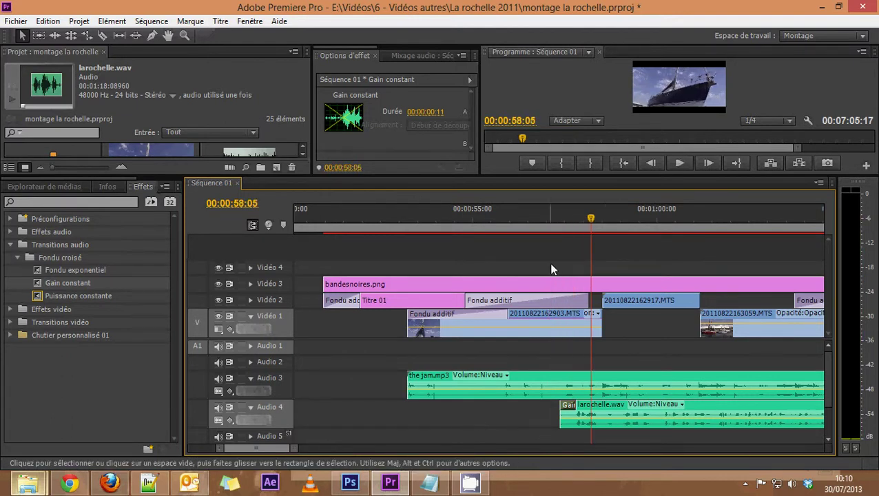
left_click_drag(563, 226, 574, 226)
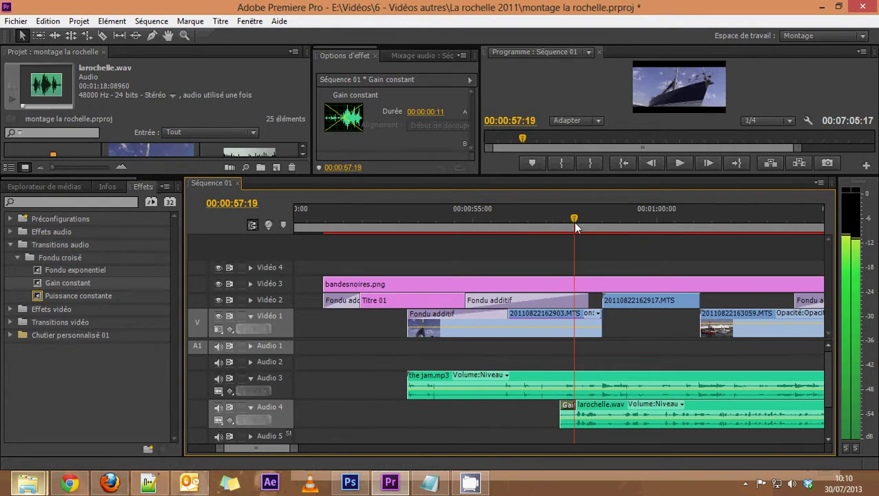
left_click_drag(247, 447, 289, 446)
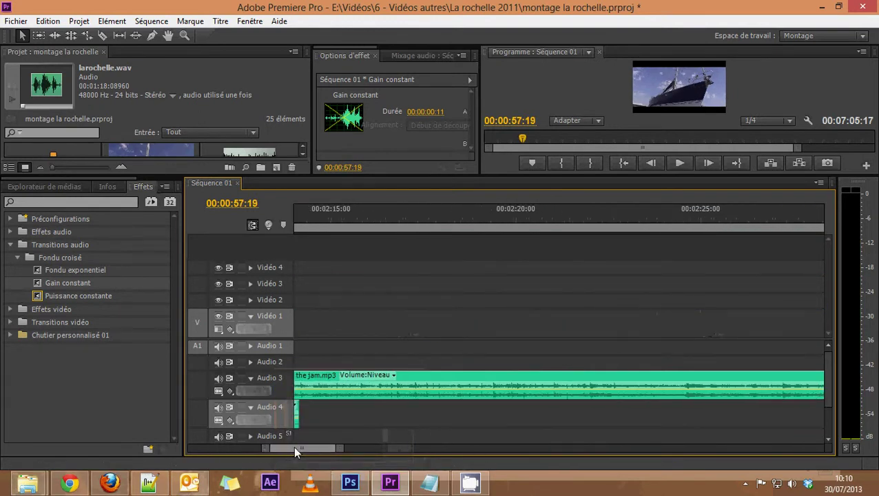
Trim larochelle.wav so it ends at 00:02:11:00.
left_click(400, 219)
key("space")
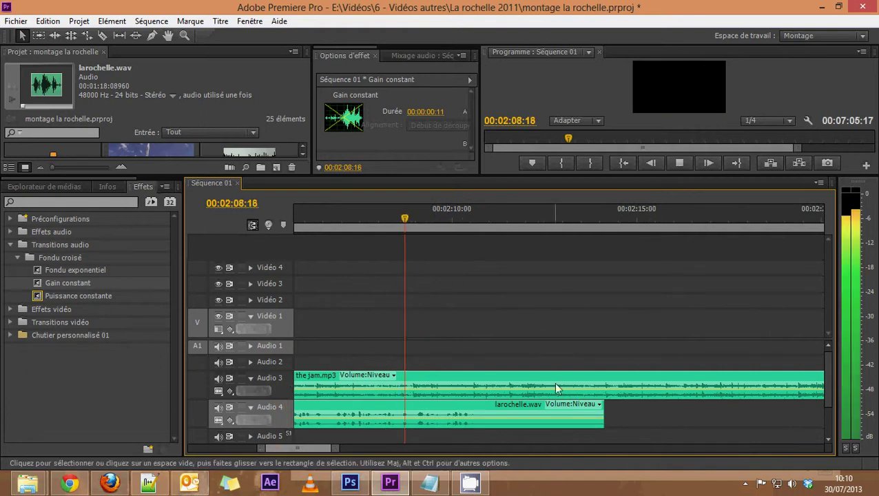
left_click(598, 413)
left_click_drag(598, 412, 491, 413)
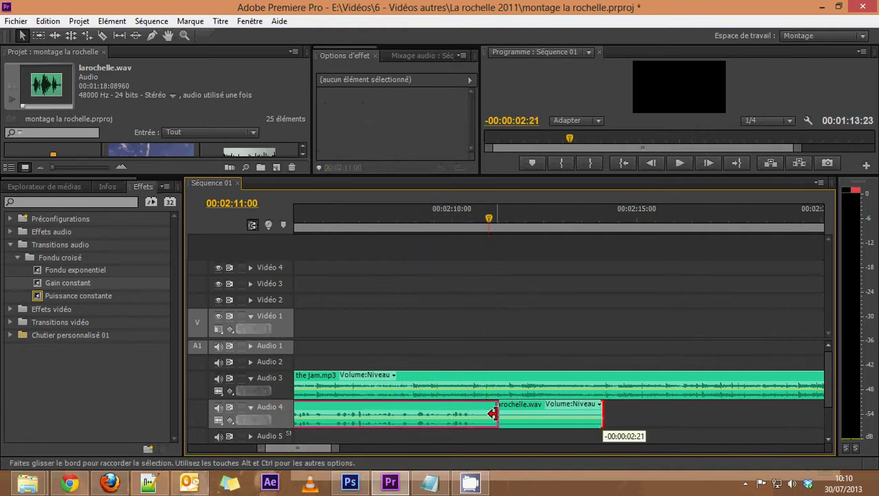
Add a 00:00:00:15 Gain constant fade-out to the narration's end and play it.
left_click_drag(51, 282, 489, 421)
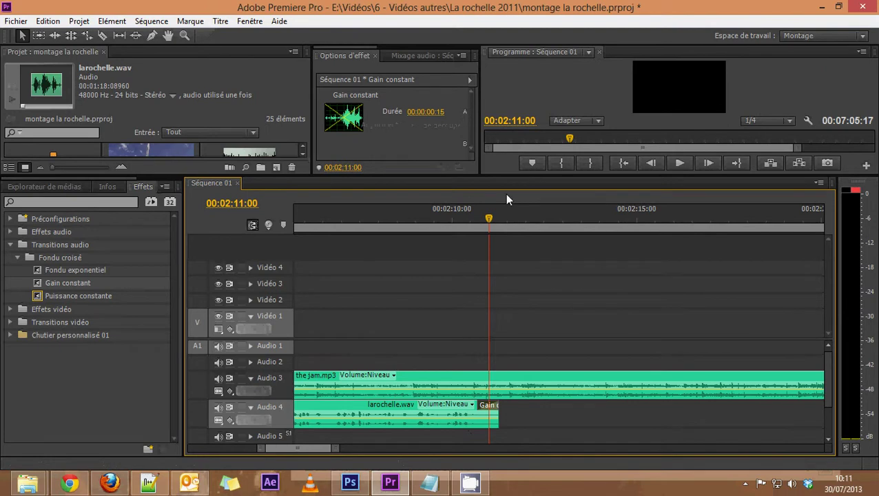
left_click_drag(485, 219, 475, 219)
key("space")
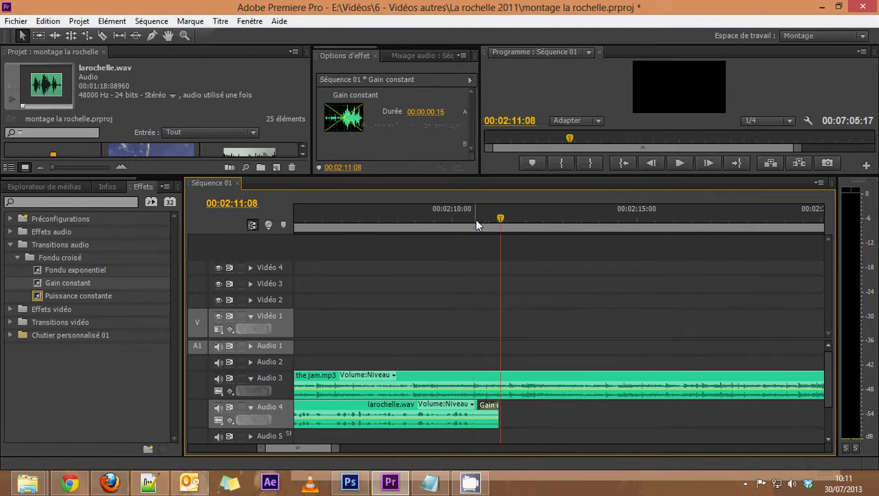
left_click(318, 219)
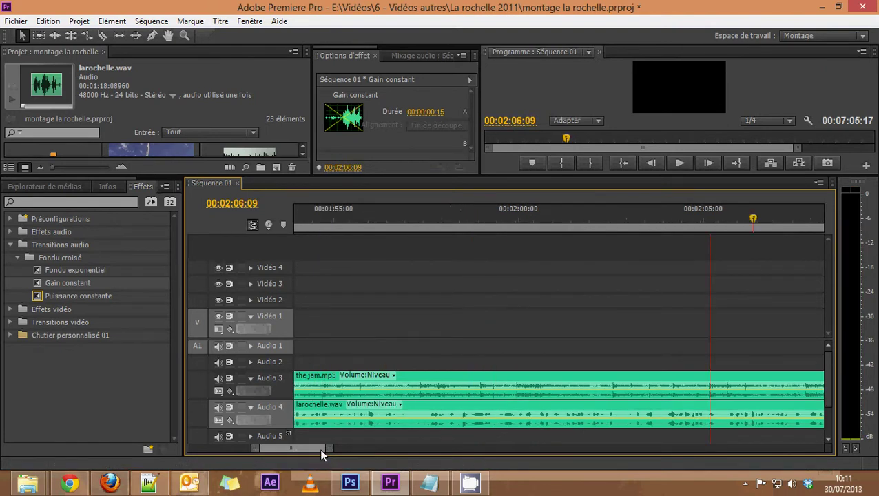
Select larochelle.wav and expand its Volume settings, previewing from around 01:42:22.
left_click_drag(332, 449, 313, 448)
left_click(339, 425)
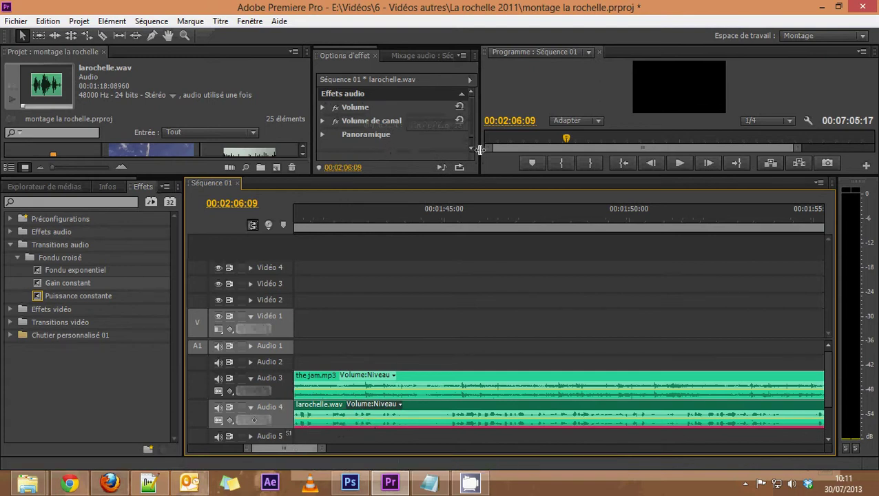
left_click_drag(480, 149, 522, 149)
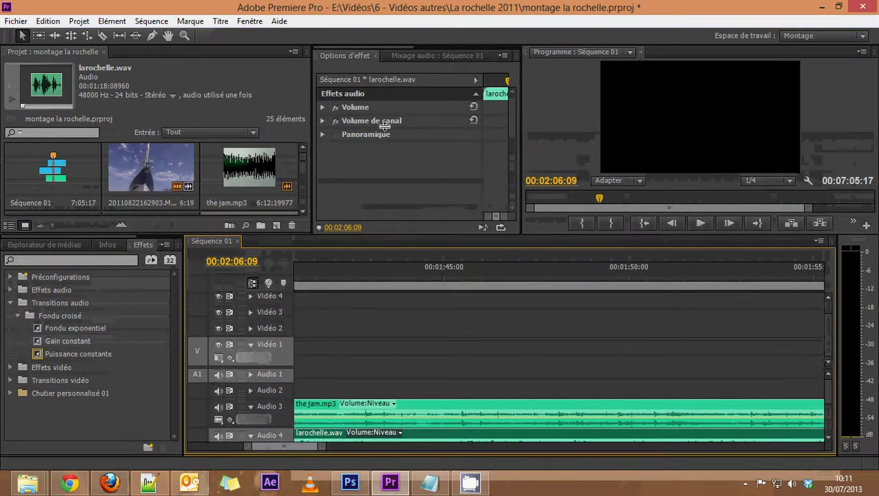
left_click(323, 108)
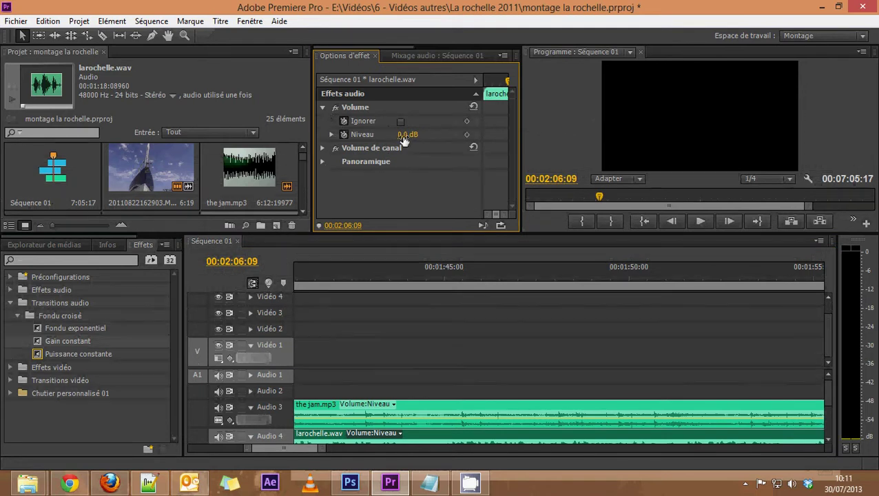
left_click(366, 270)
key("space")
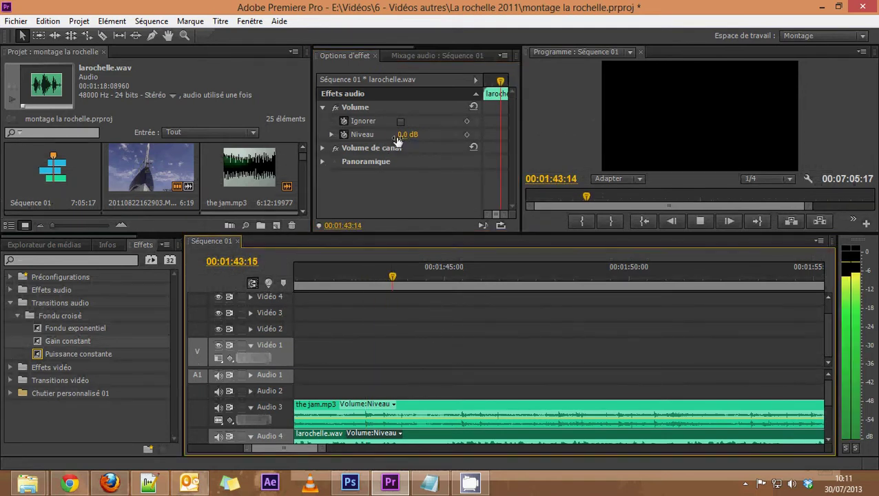
left_click(403, 140)
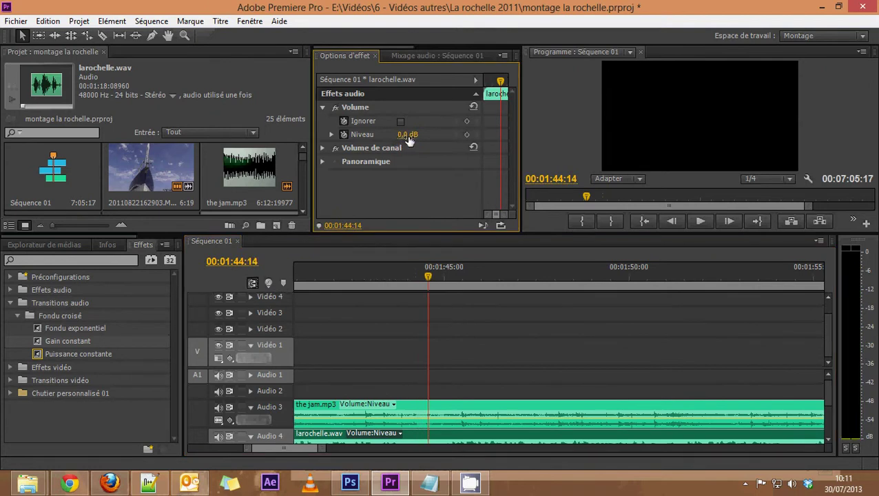
Raise the narration's Niveau volume to 1.2 dB at 01:42:19 and play it back.
left_click(408, 136)
type("1,2")
key("Return")
left_click(466, 135)
left_click(361, 272)
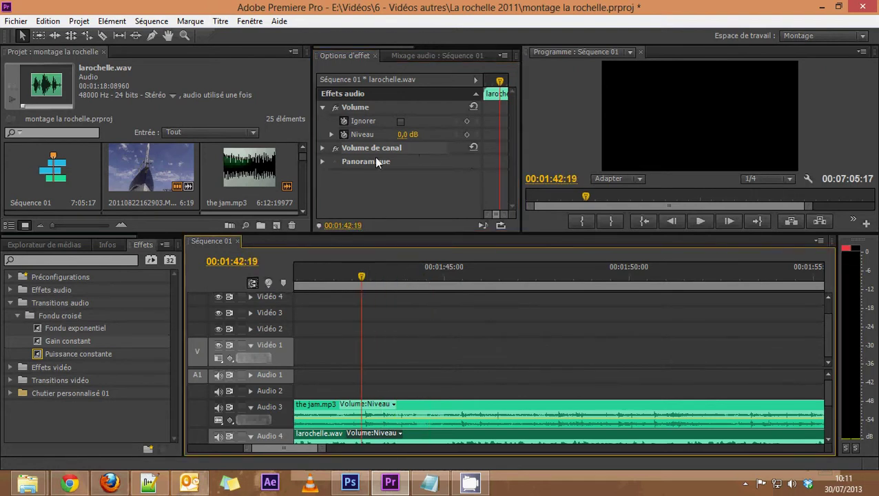
left_click_drag(406, 136, 411, 140)
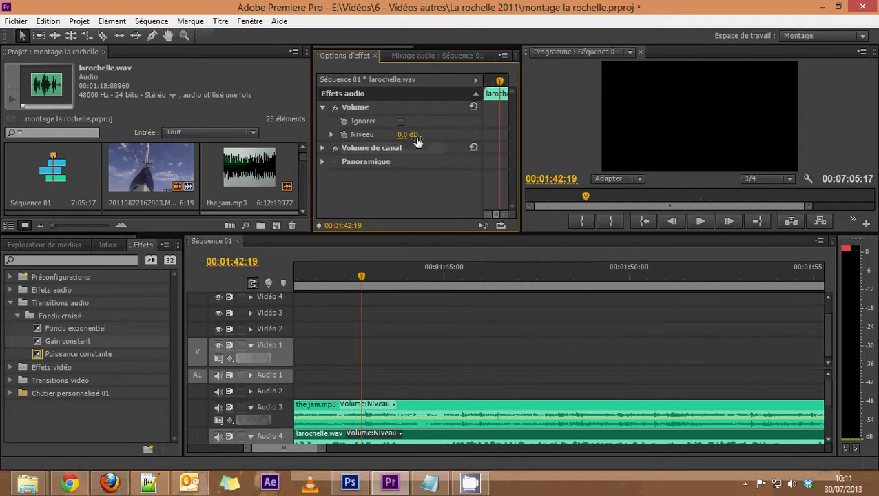
mouse_move(410, 135)
left_mouse_down()
mouse_move(429, 139)
mouse_move(415, 138)
left_mouse_up()
key("space")
key("space")
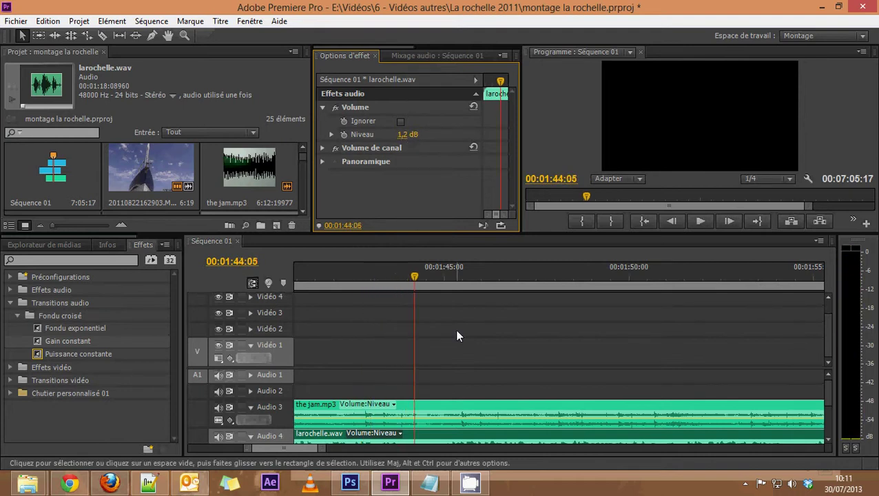
Zoom the timeline out to show every clip and replay the narration start near 00:57.
scroll(827, 403, "down", 2)
scroll(477, 389, "down", 2)
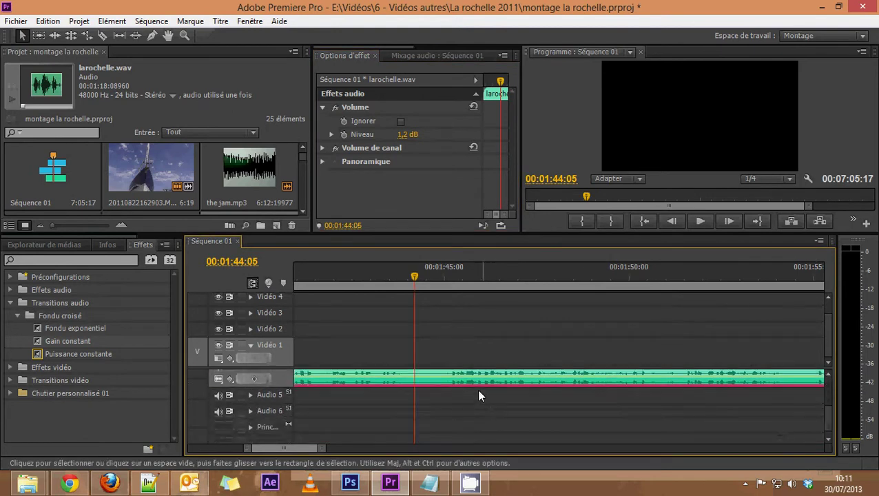
scroll(827, 410, "up", 1)
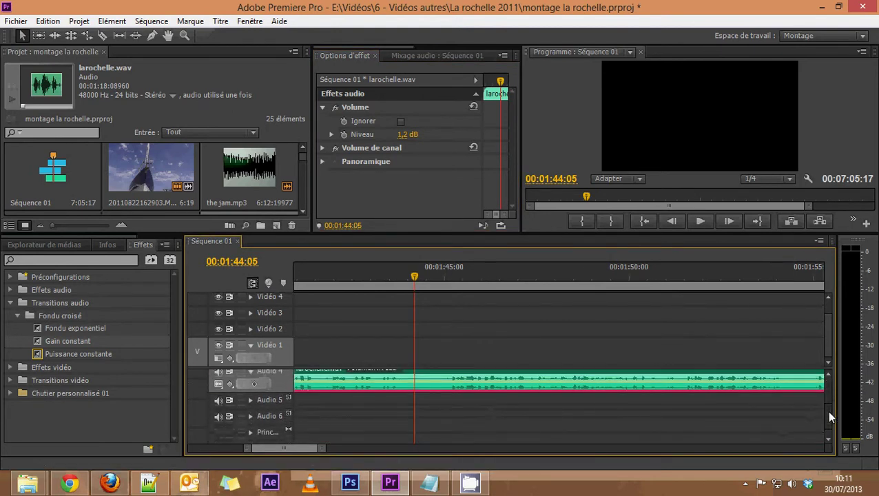
scroll(830, 412, "up", 2)
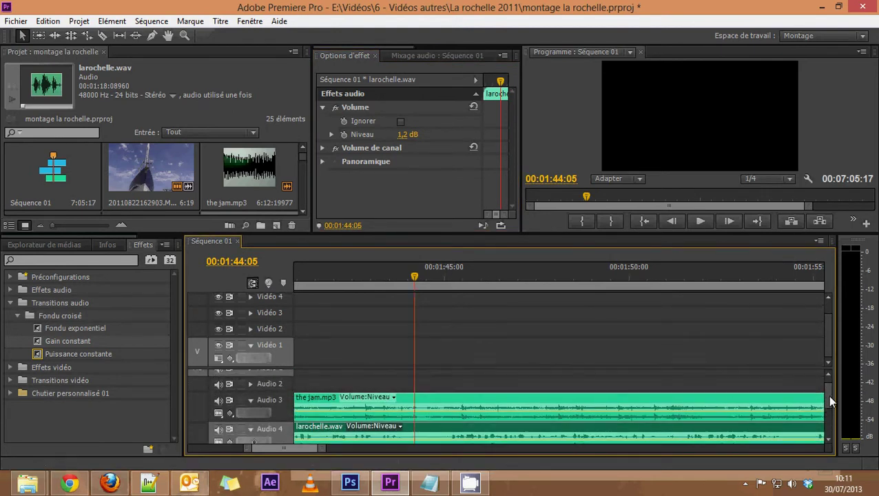
mouse_move(390, 482)
left_click_drag(250, 448, 196, 448)
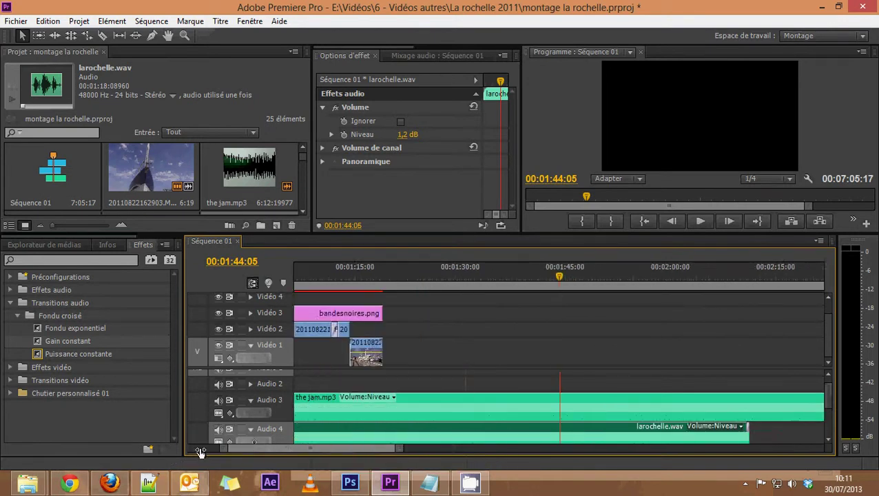
left_click_drag(396, 272, 390, 274)
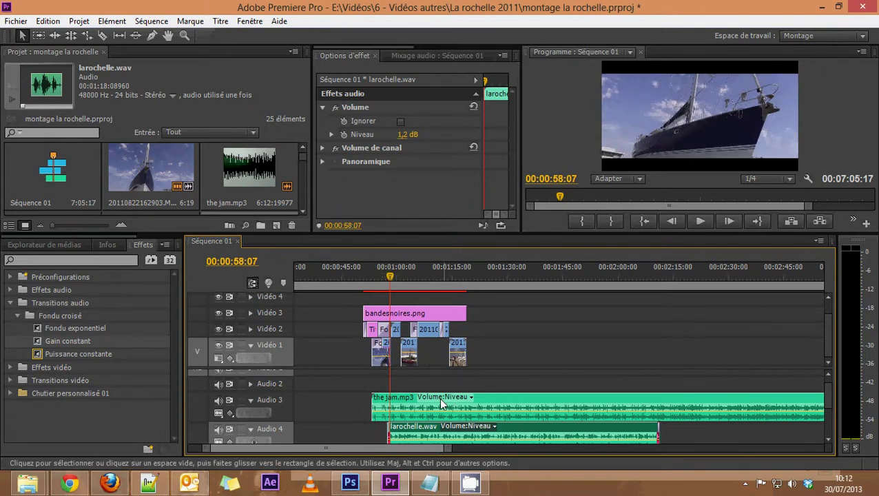
key("space")
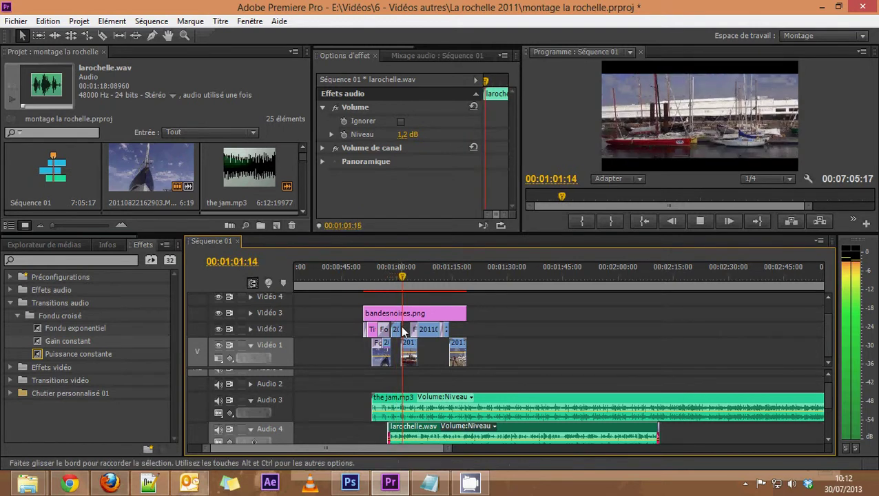
key("Up")
key("space")
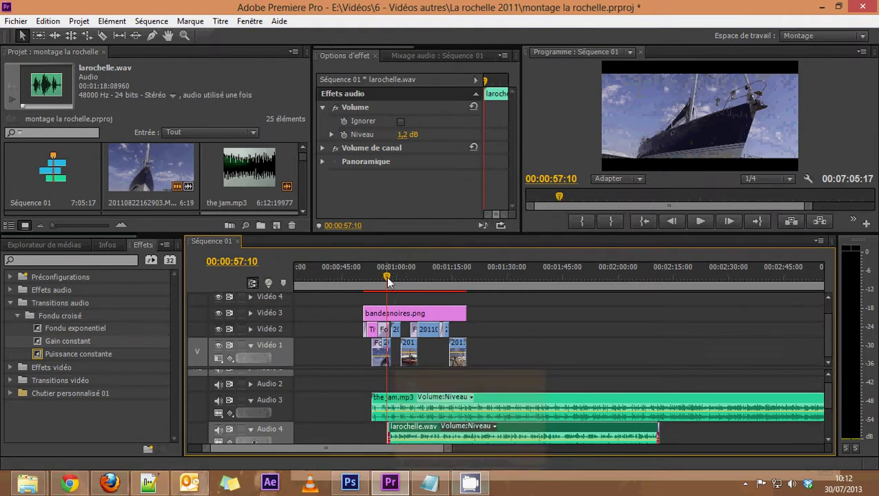
Set a first 0,0 dB Niveau volume keyframe on jam.mp3 at 00:57:10.
left_click_drag(455, 449, 386, 451)
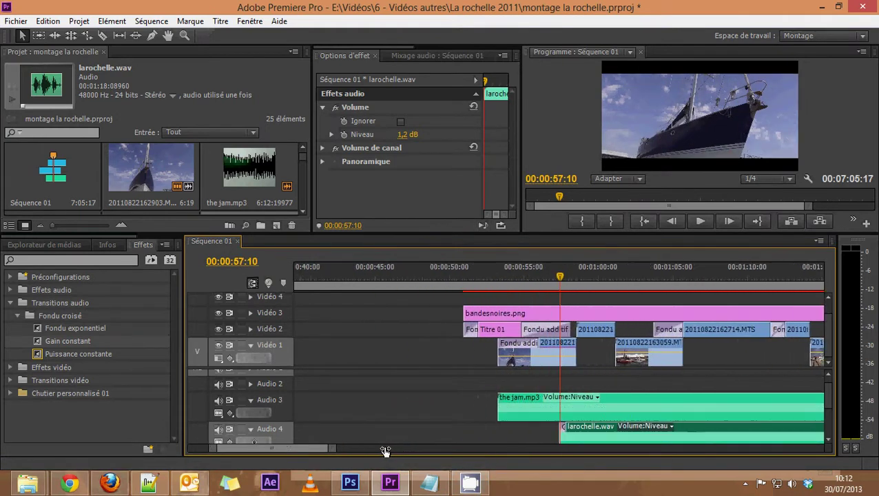
left_click(597, 410)
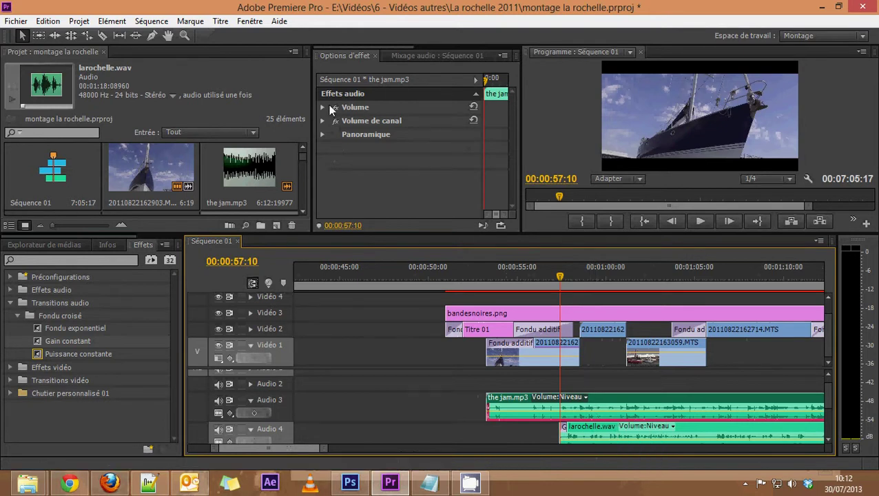
left_click(323, 107)
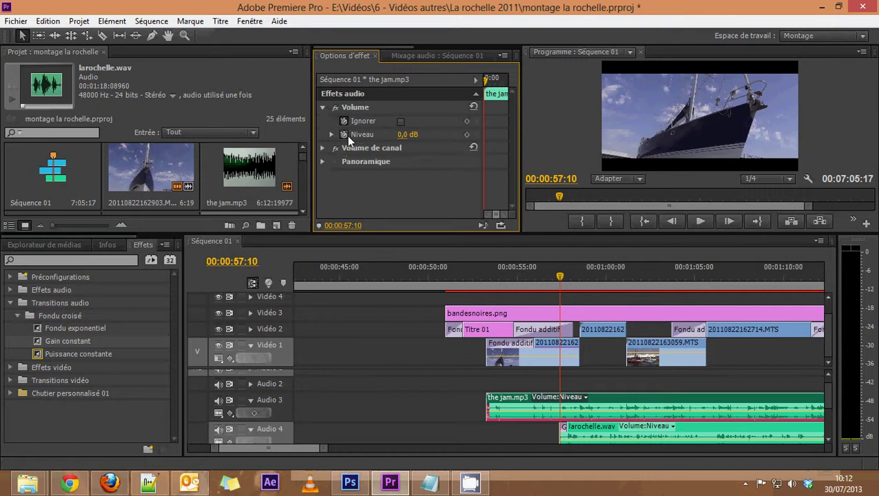
left_click(343, 135)
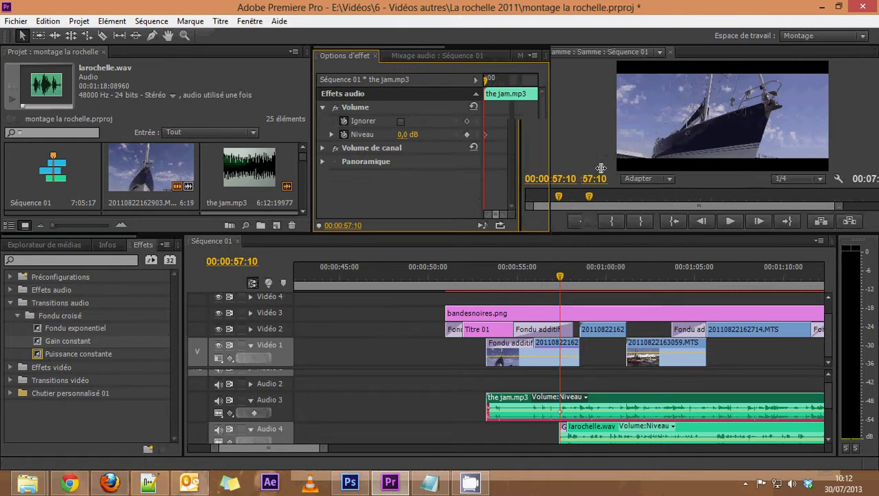
Add a second jam.mp3 Niveau keyframe near 00:57:11 and drop it to -50 dB.
left_click_drag(522, 172, 747, 172)
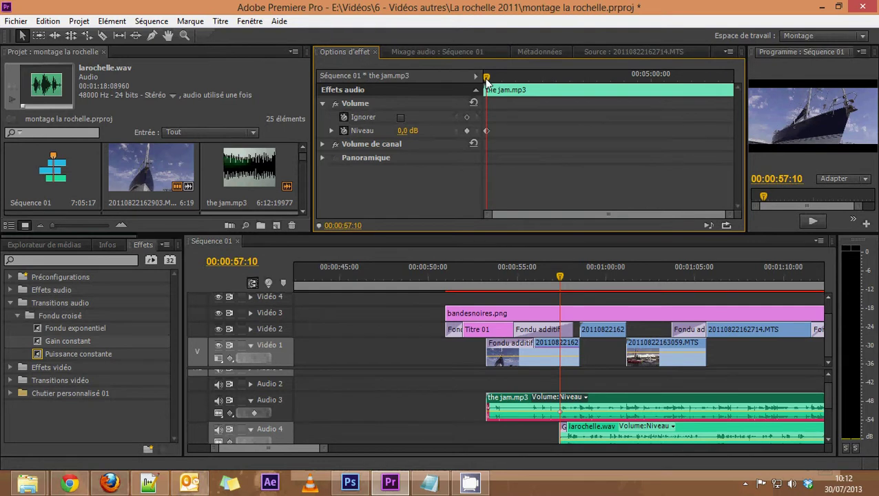
key("space")
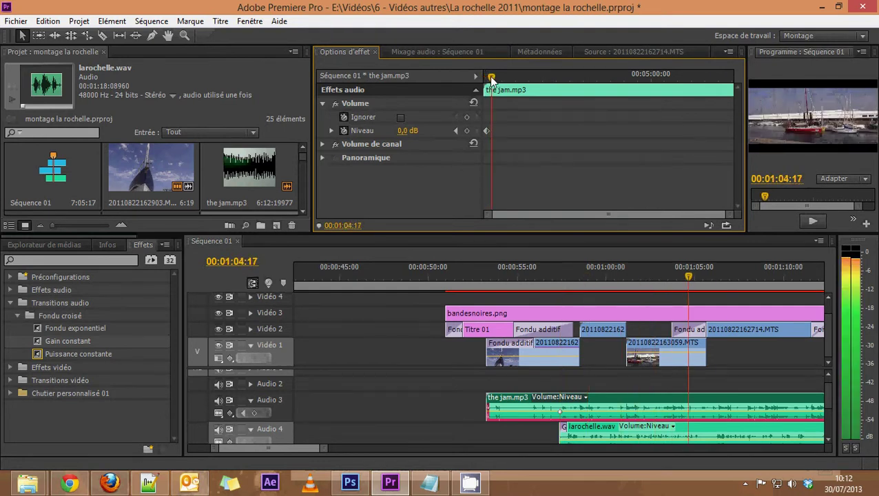
left_click_drag(721, 277, 557, 277)
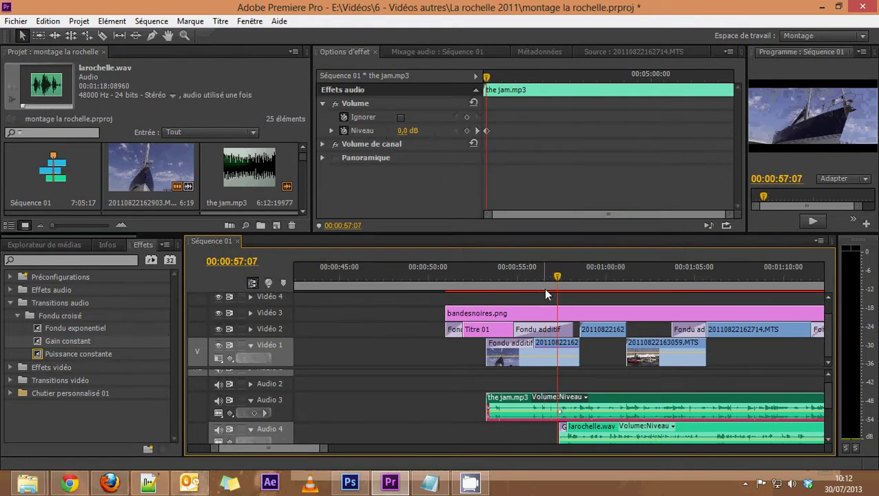
left_click_drag(558, 278, 570, 283)
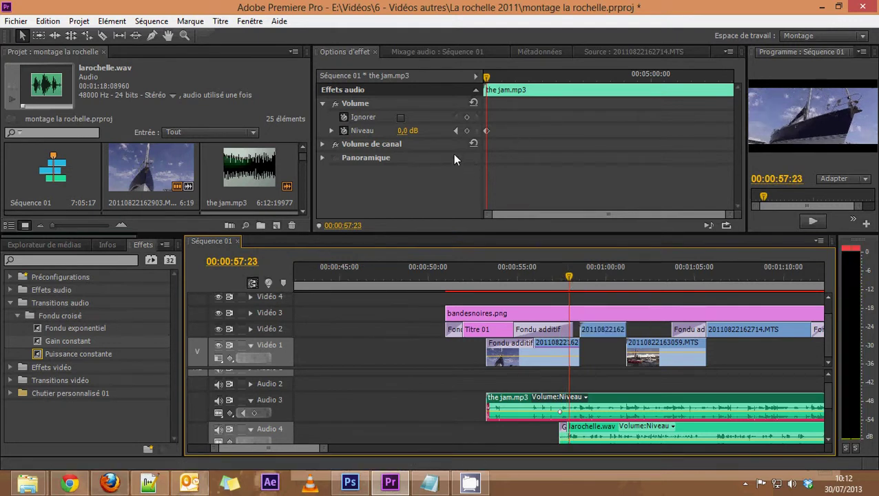
left_click(466, 130)
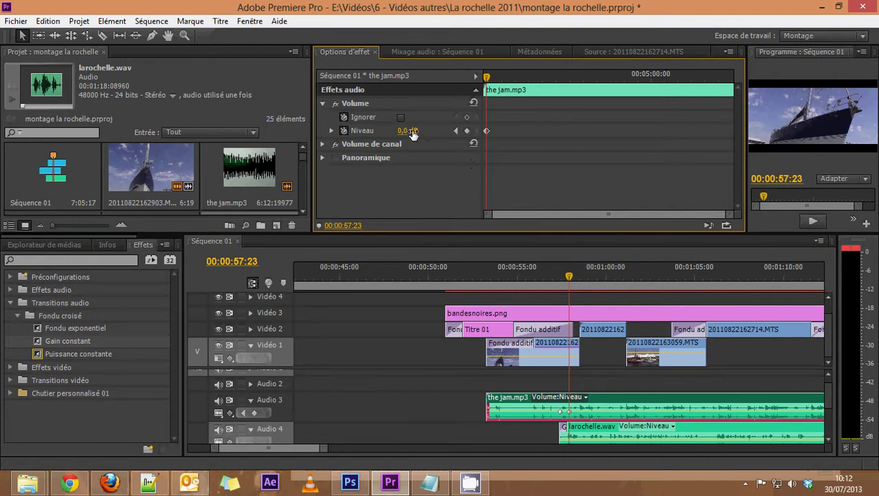
left_click_drag(408, 134, 364, 136)
left_click(412, 131)
type("0")
key("Return")
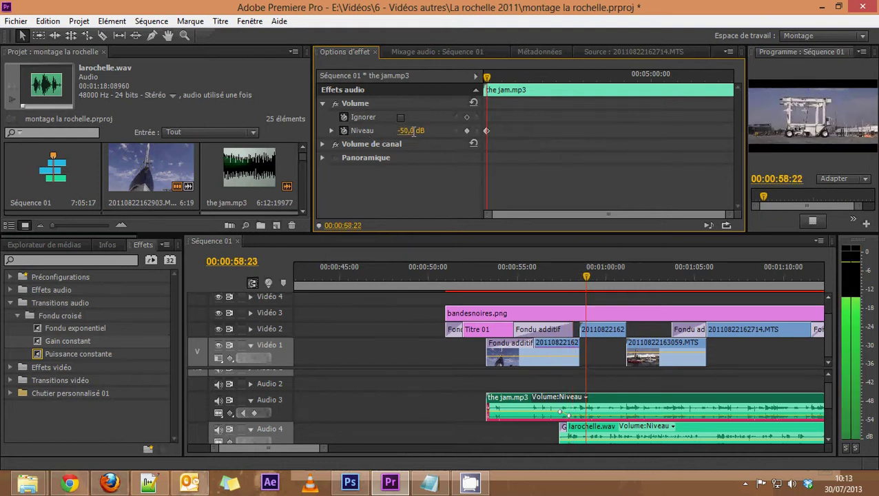
Raise that music keyframe to -10 dB and listen to the ducked music.
key("space")
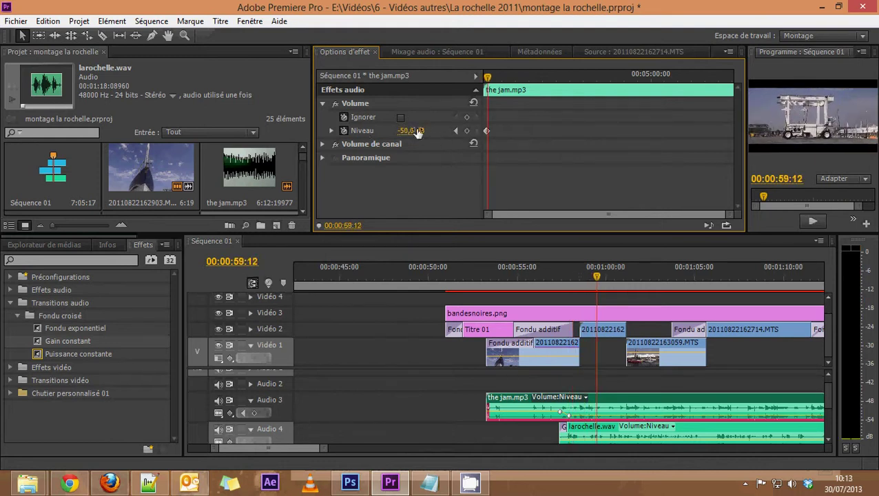
left_click(455, 131)
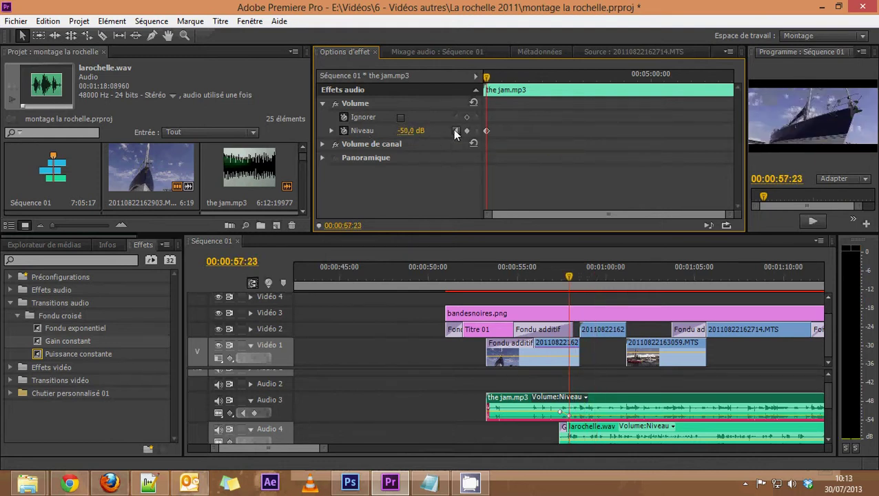
left_click(406, 132)
key("Return")
key("space")
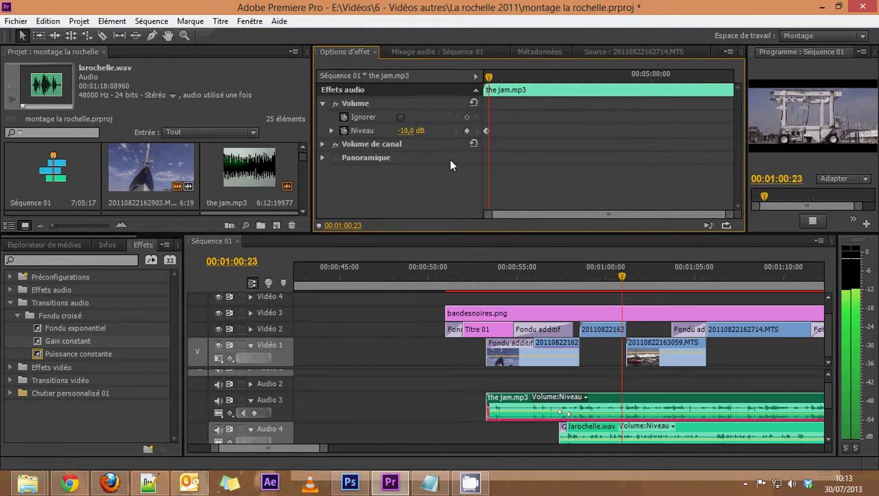
key("space")
Settle the music keyframe at -5 dB and play the mix from just before 00:57.
left_click(455, 130)
left_click(412, 130)
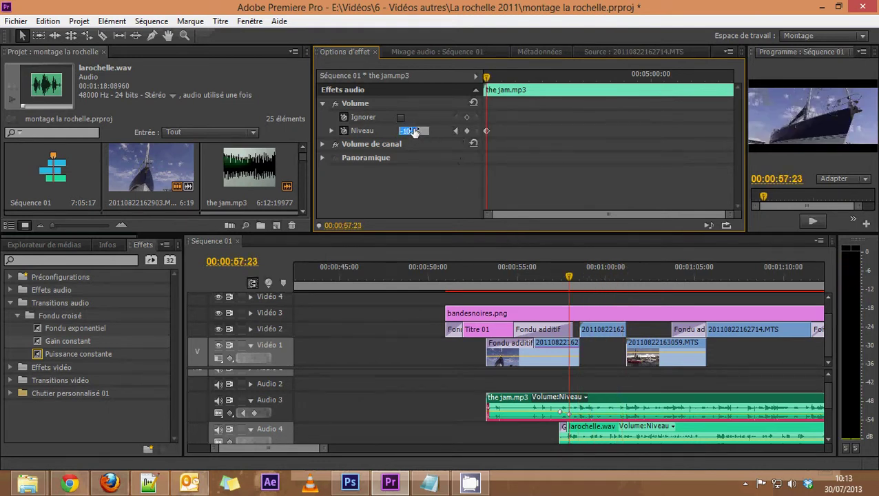
type("-5")
key("Return")
key("space")
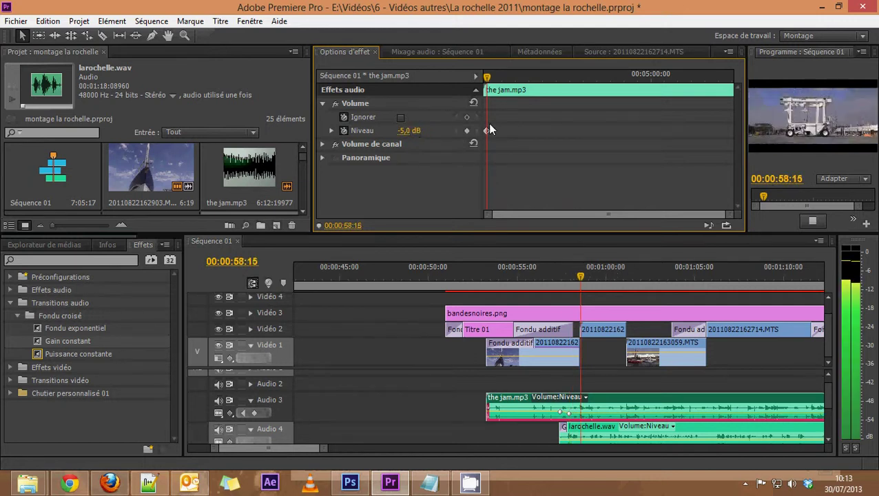
left_click(563, 275)
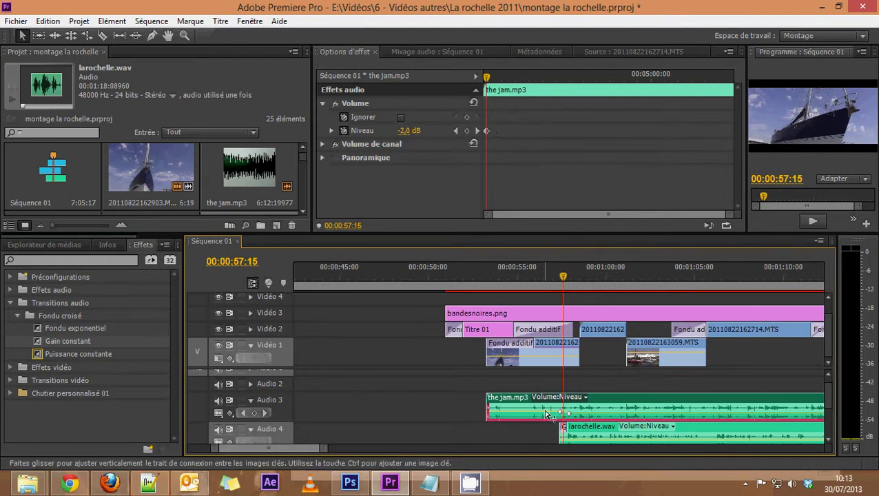
left_click(555, 276)
key("space")
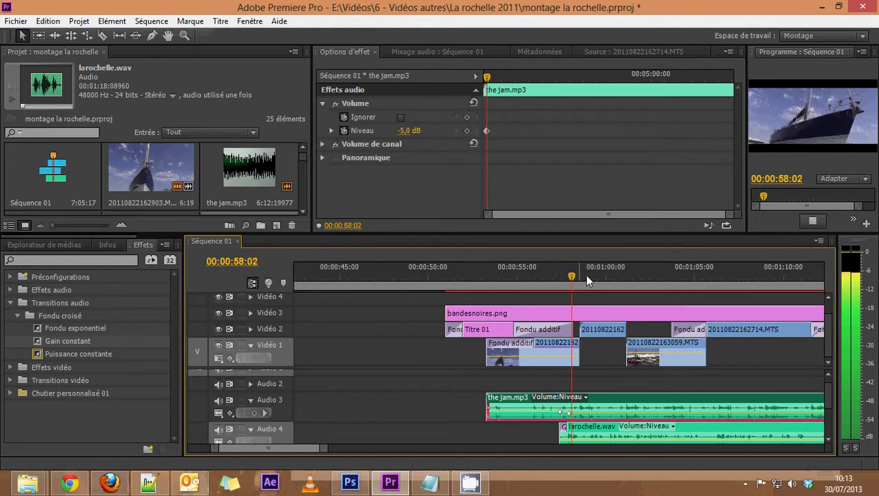
key("minus")
key("minus")
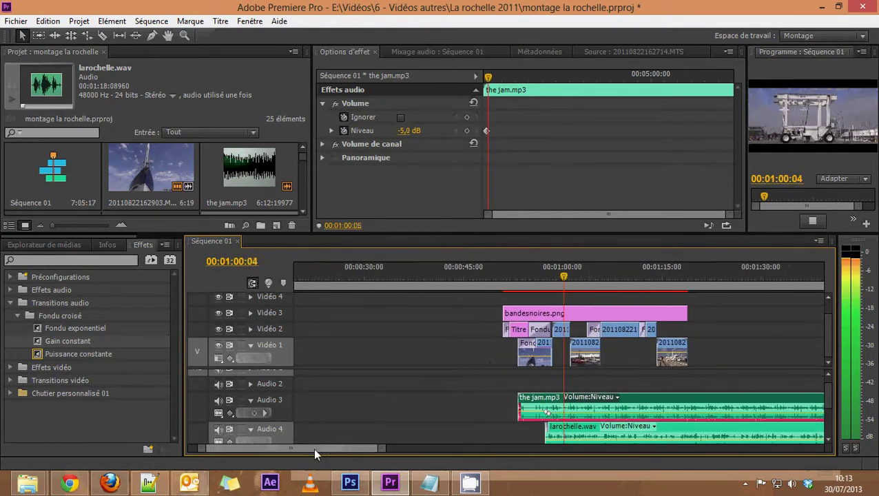
Add a jam.mp3 Niveau keyframe at 02:10:09, near the narration's end.
left_click_drag(317, 452, 347, 449)
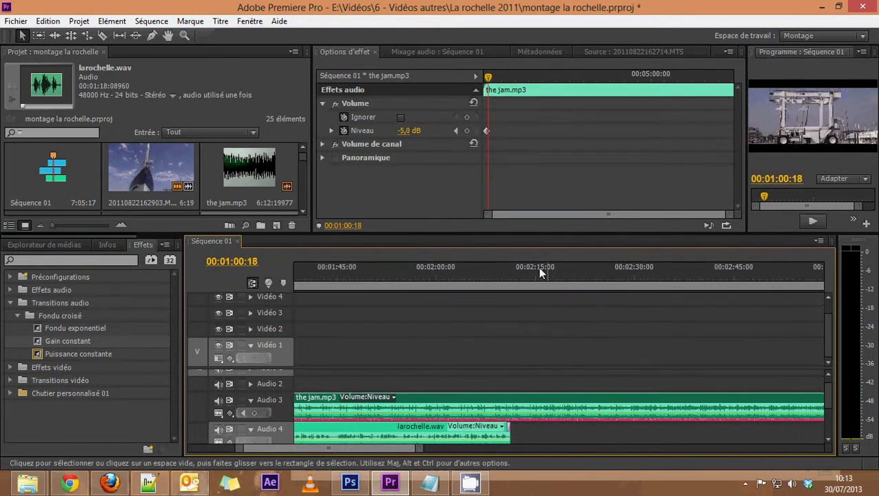
left_click(491, 281)
key("space")
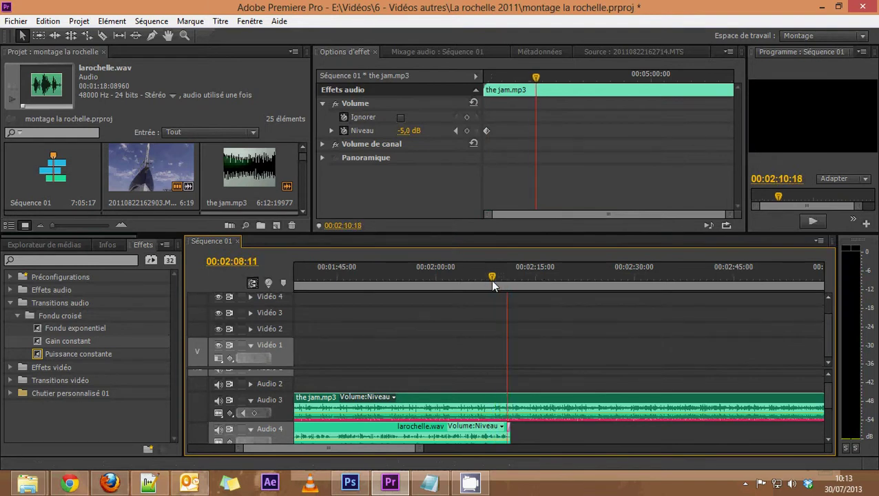
left_click(492, 283)
left_click_drag(492, 282, 505, 282)
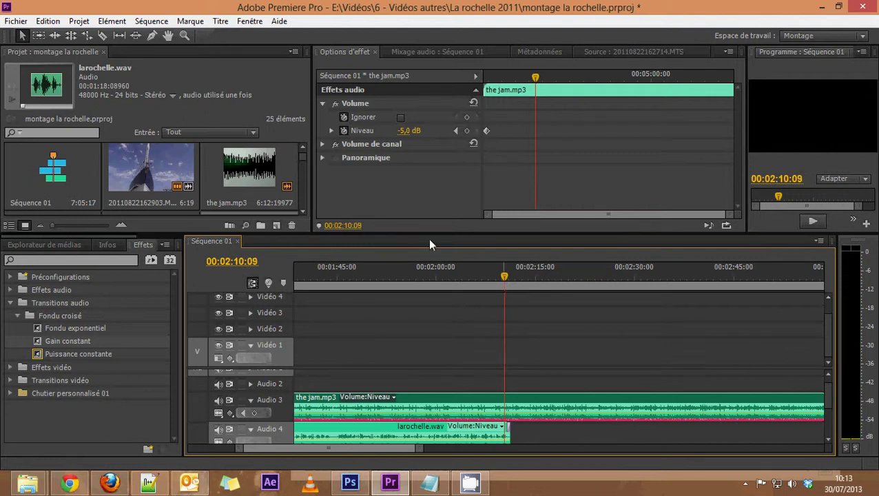
left_click(467, 131)
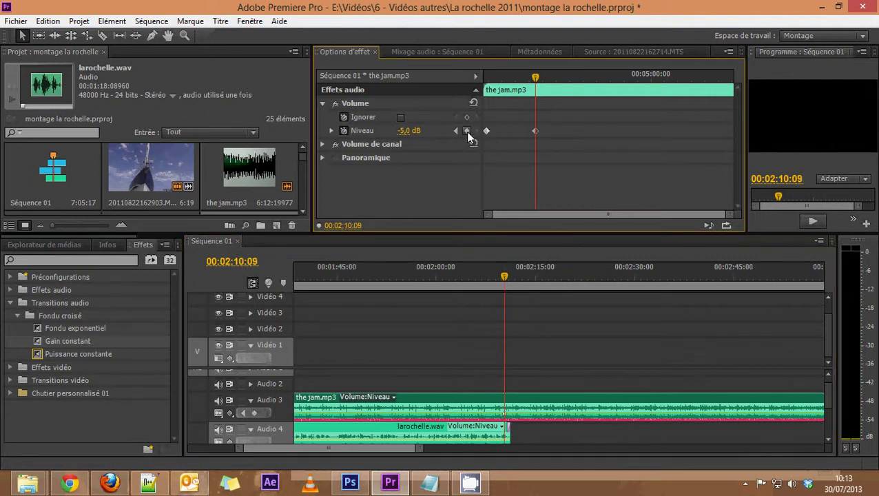
Add another Niveau keyframe at 02:11:04 and set it to 0 dB.
left_click(505, 276)
left_click_drag(506, 276, 510, 276)
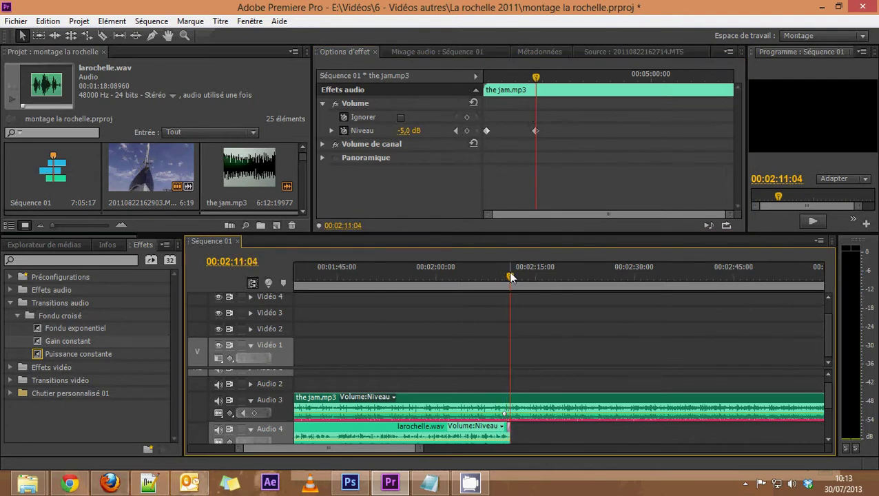
left_click(468, 131)
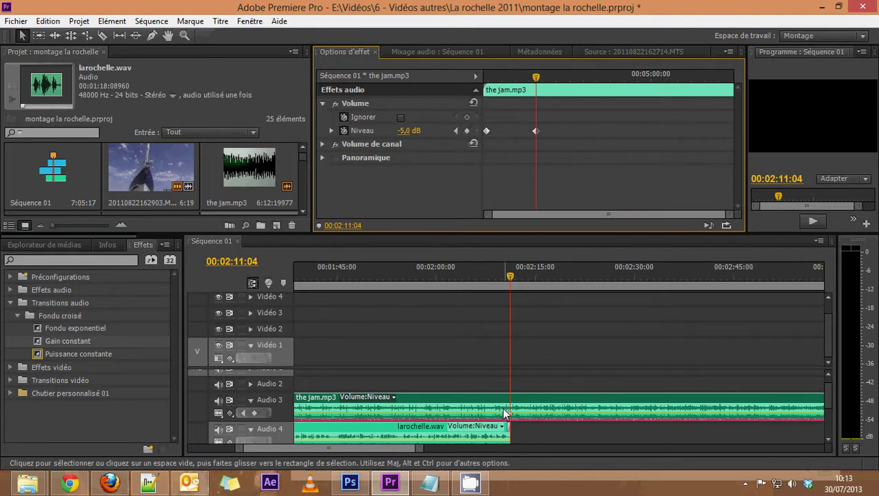
left_click_drag(416, 452, 380, 448)
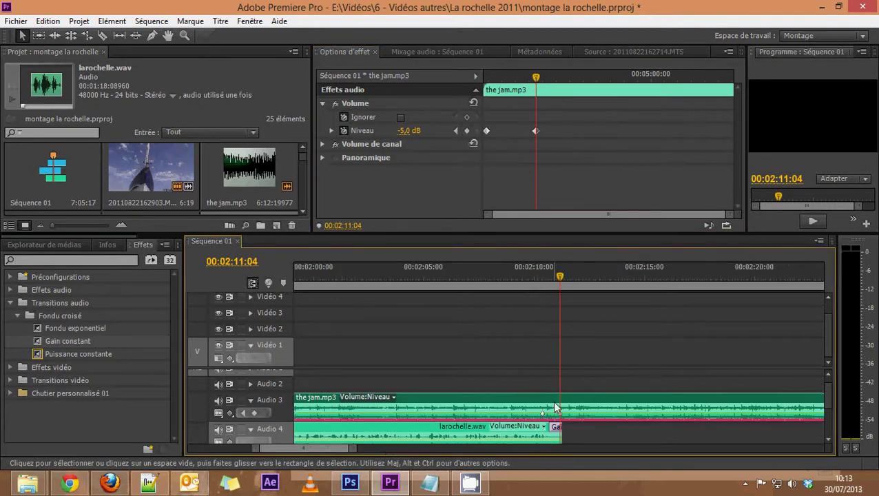
left_click(412, 130)
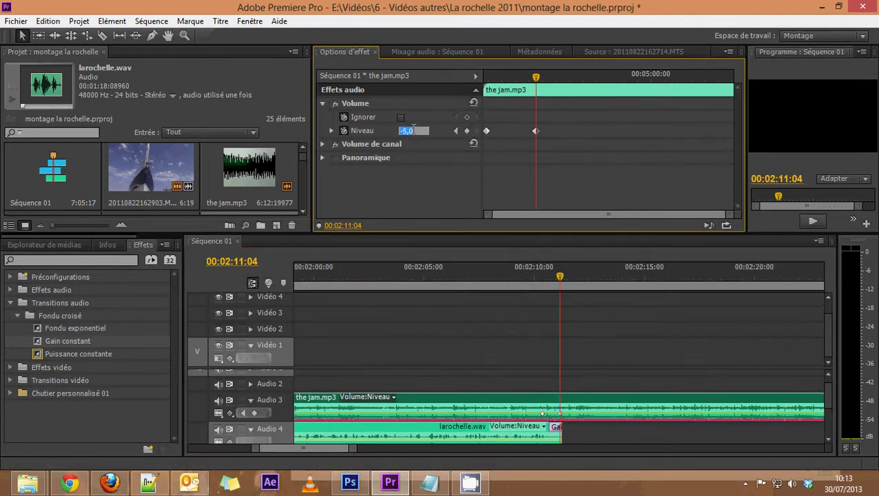
type("0")
key("Return")
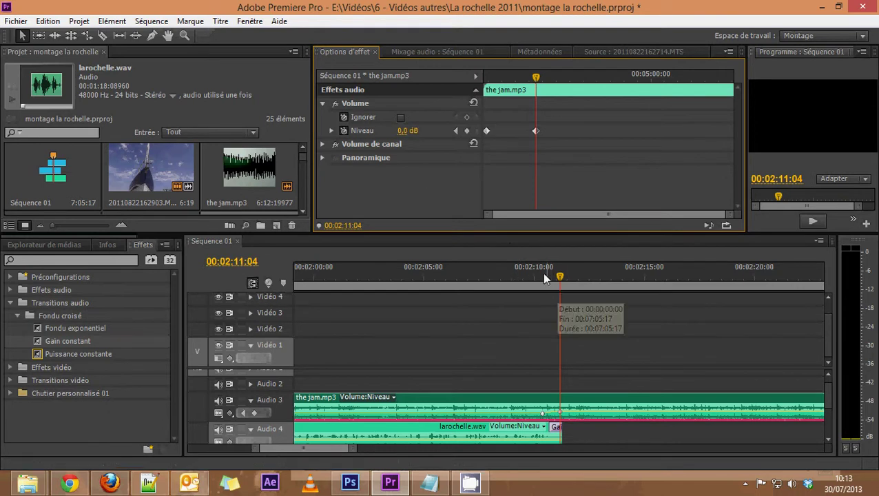
Play back the music rising from -5 dB to 0 dB around 2:10.
left_click_drag(525, 275, 517, 278)
key("space")
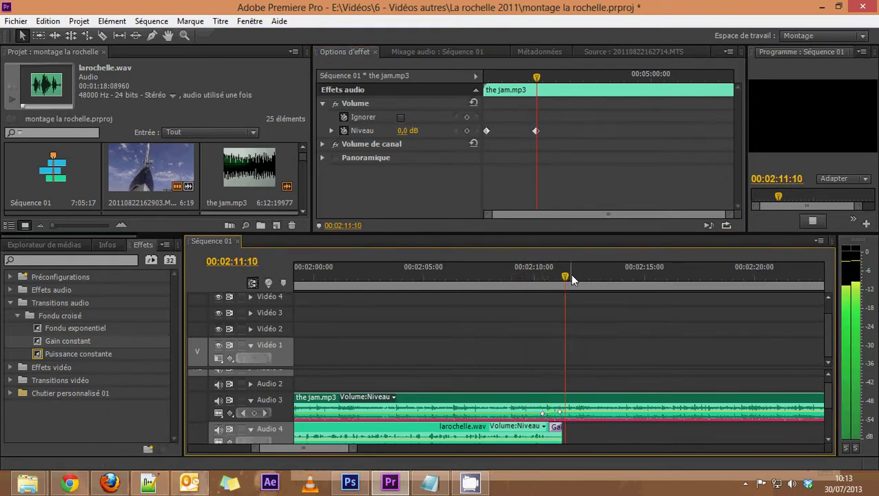
key("space")
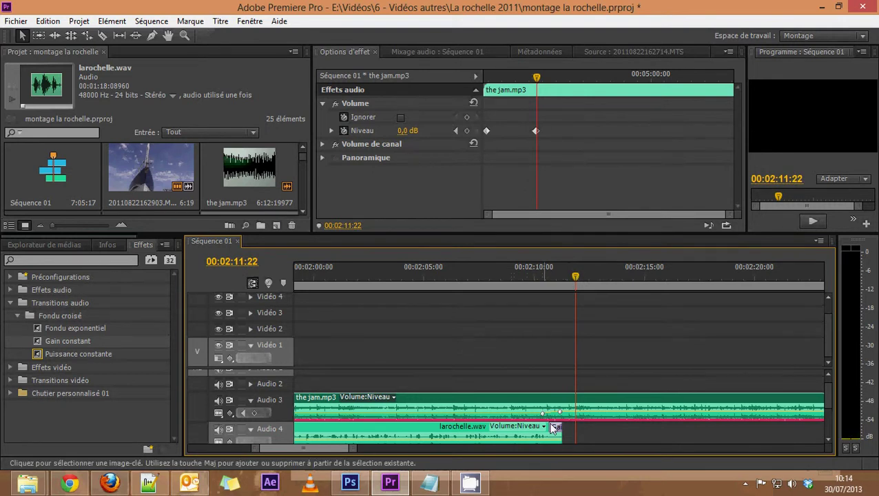
left_click_drag(577, 283, 481, 279)
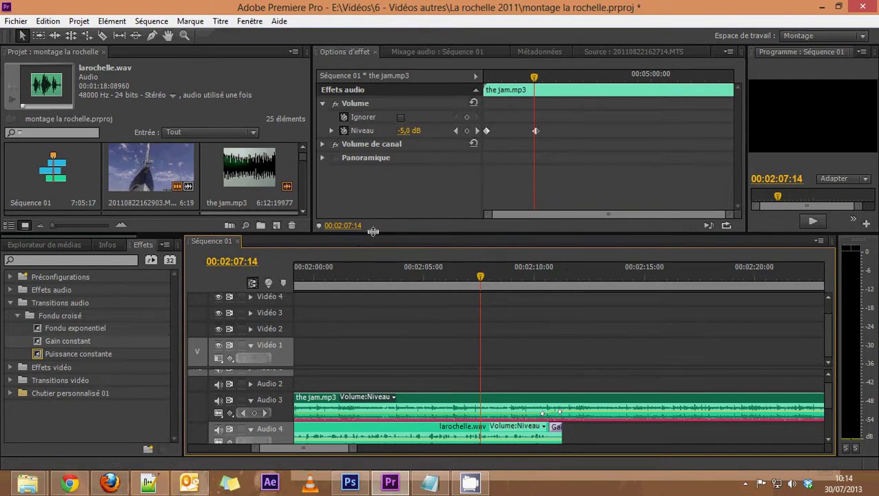
mouse_move(350, 483)
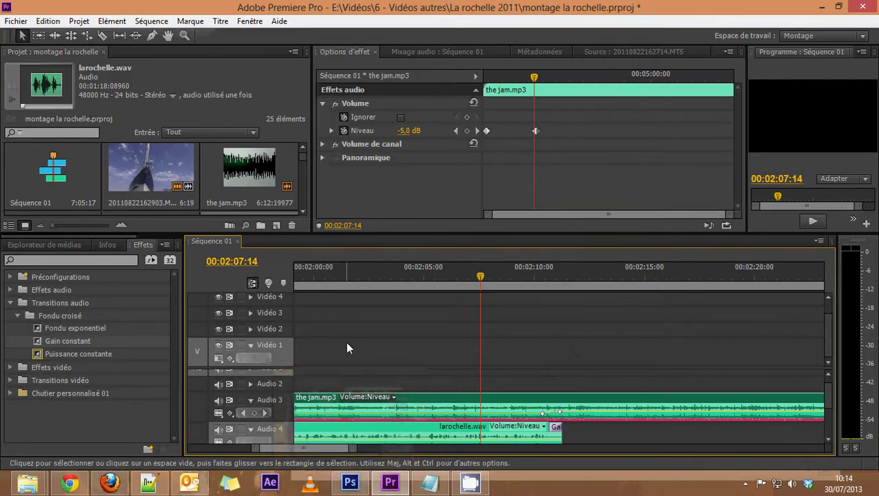
left_click_drag(360, 447, 439, 446)
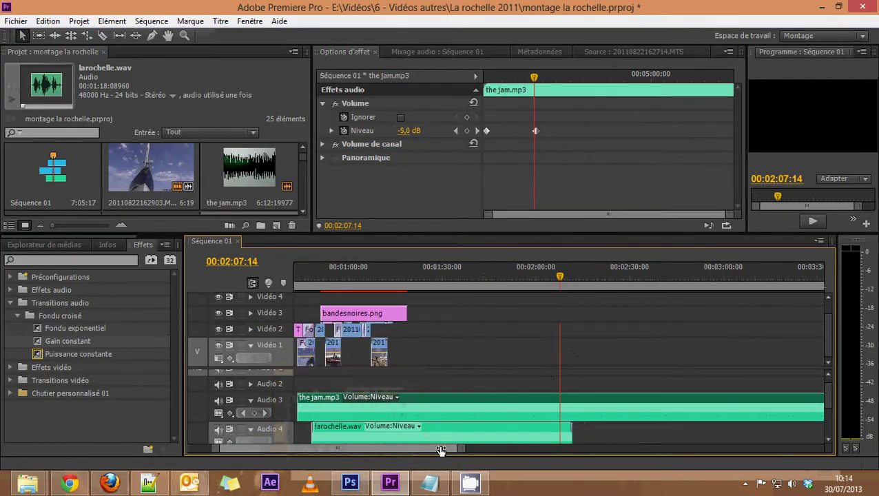
Select the larochelle.wav narration near 0:57 and reveal its Panoramique balance setting.
left_click(412, 276)
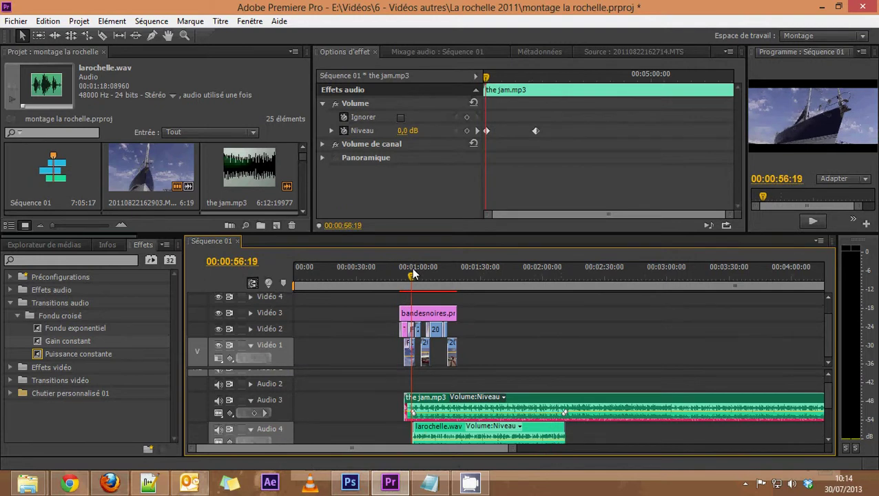
left_click(464, 431)
left_click(457, 412)
left_click(483, 435)
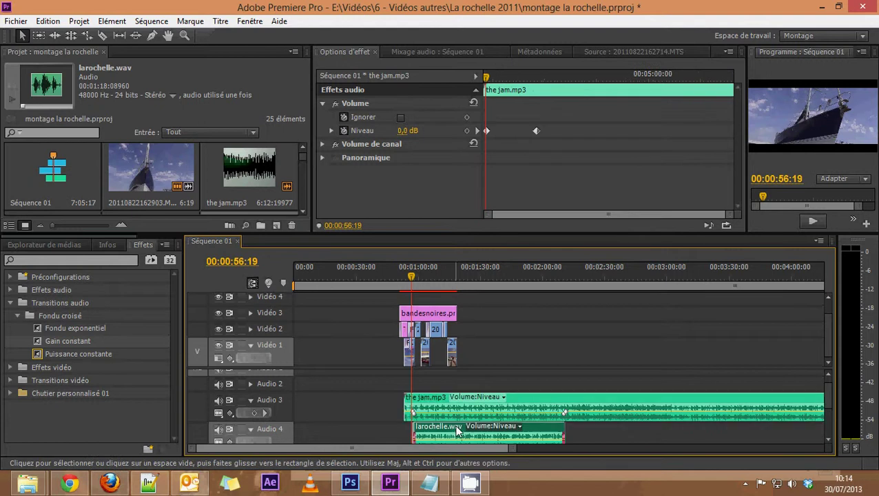
left_click(322, 159)
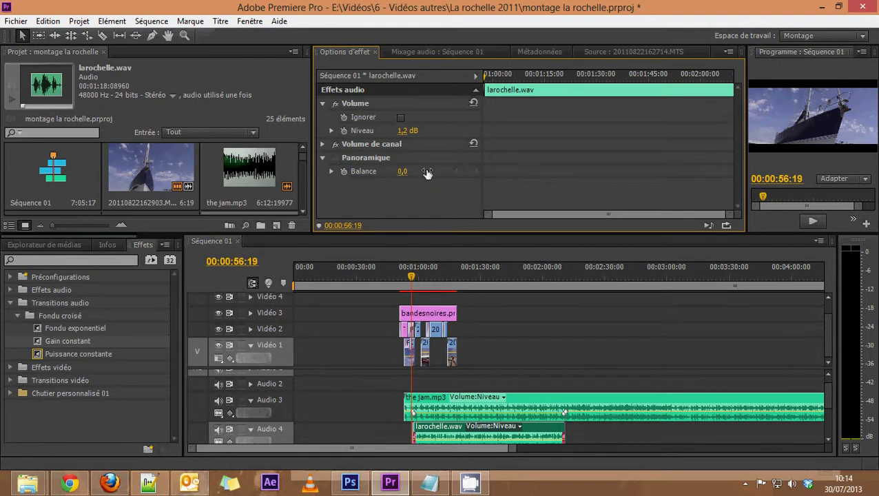
Scrub the narration's Panoramique Balance to 37,2 while playing around 1:05.
left_click(429, 284)
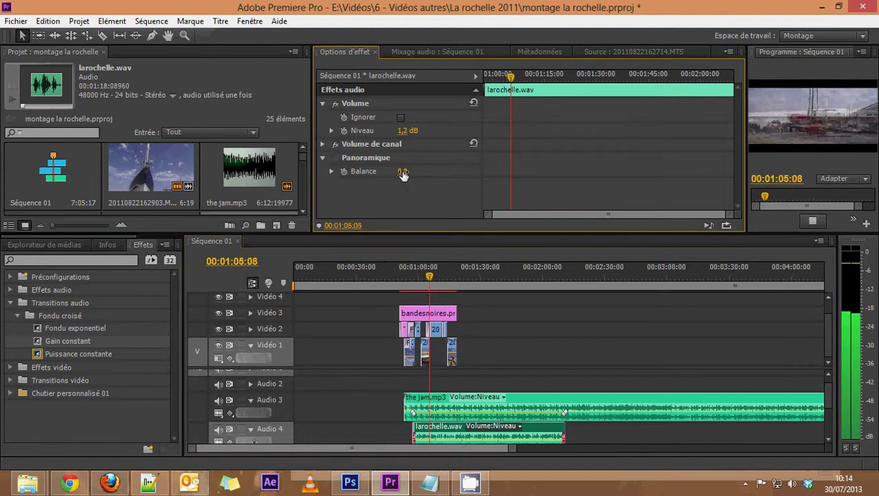
mouse_move(401, 175)
left_mouse_down()
mouse_move(618, 179)
mouse_move(146, 140)
left_mouse_up()
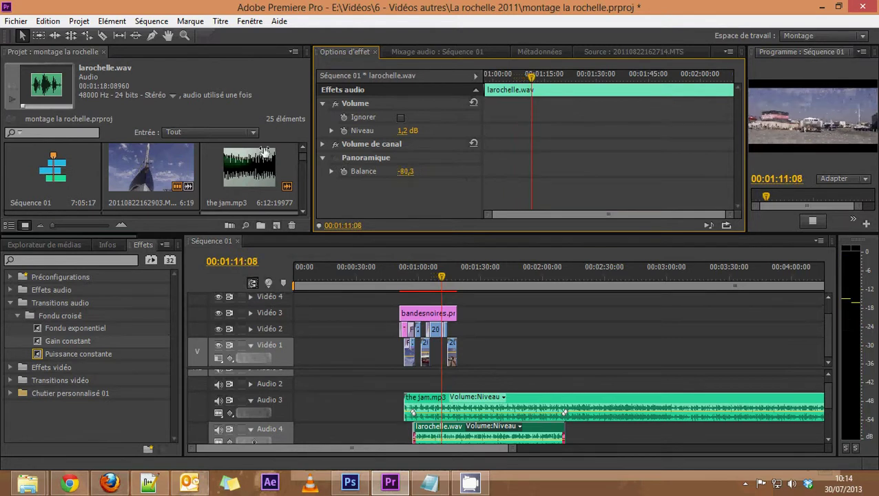
mouse_move(146, 140)
left_mouse_down()
mouse_move(826, 176)
mouse_move(580, 175)
left_mouse_up()
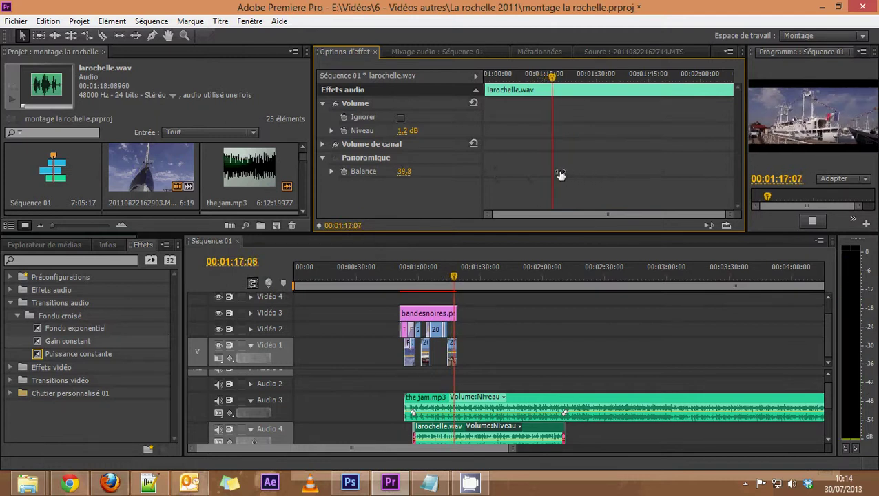
left_click_drag(580, 176, 546, 178)
key("space")
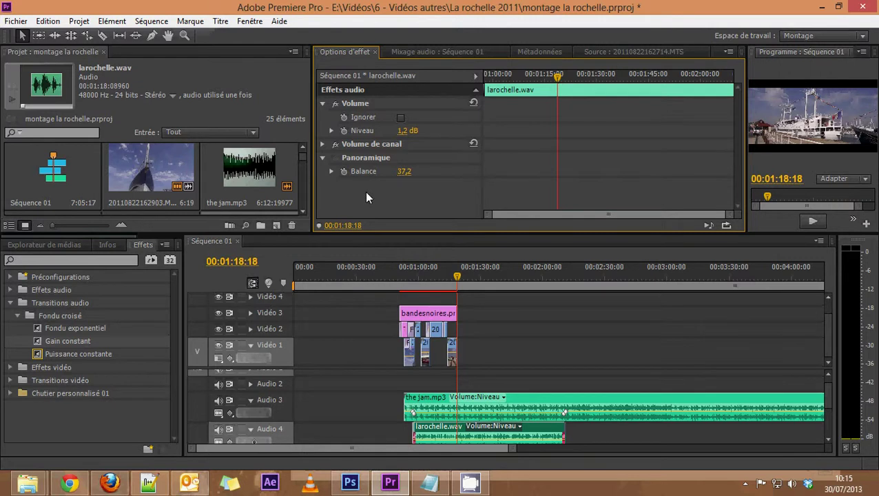
left_click_drag(443, 281, 434, 282)
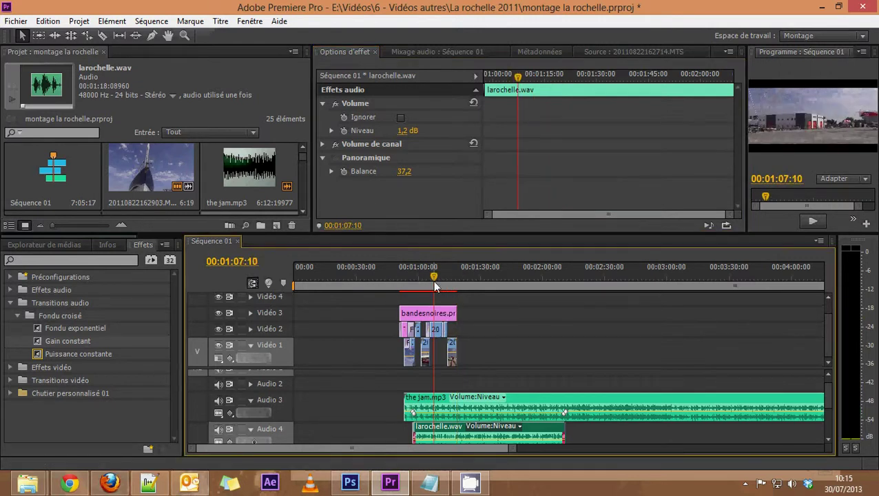